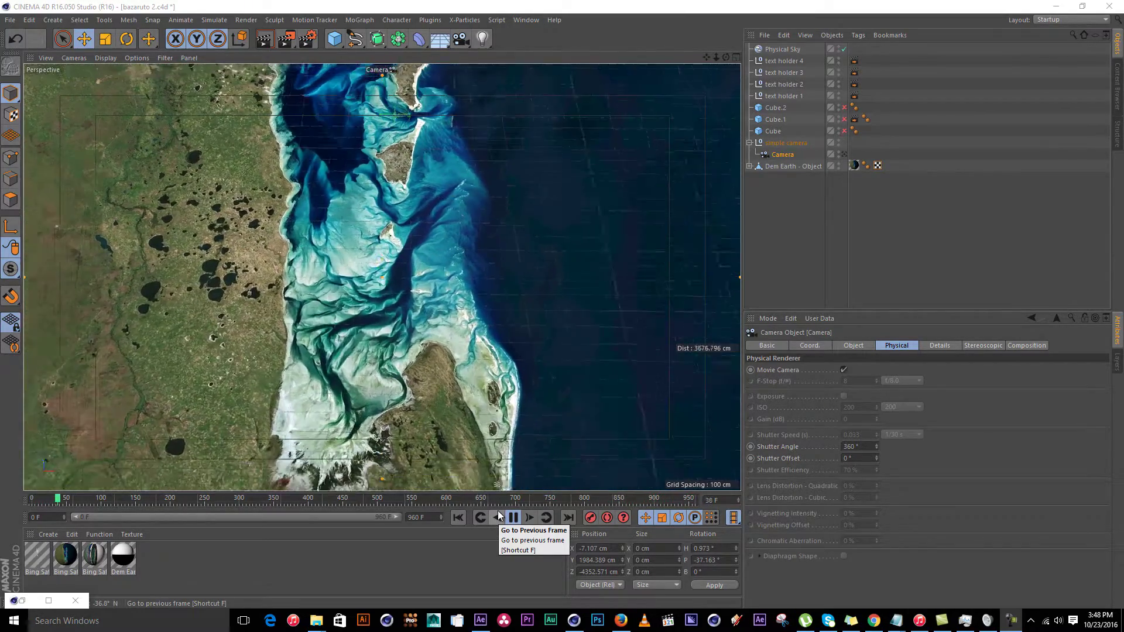
Step: Stop the flyover playback and bring up Firefox showing the 'cinema render problem' YouTube video
{"action": "left_click", "coordinate": [512, 517]}
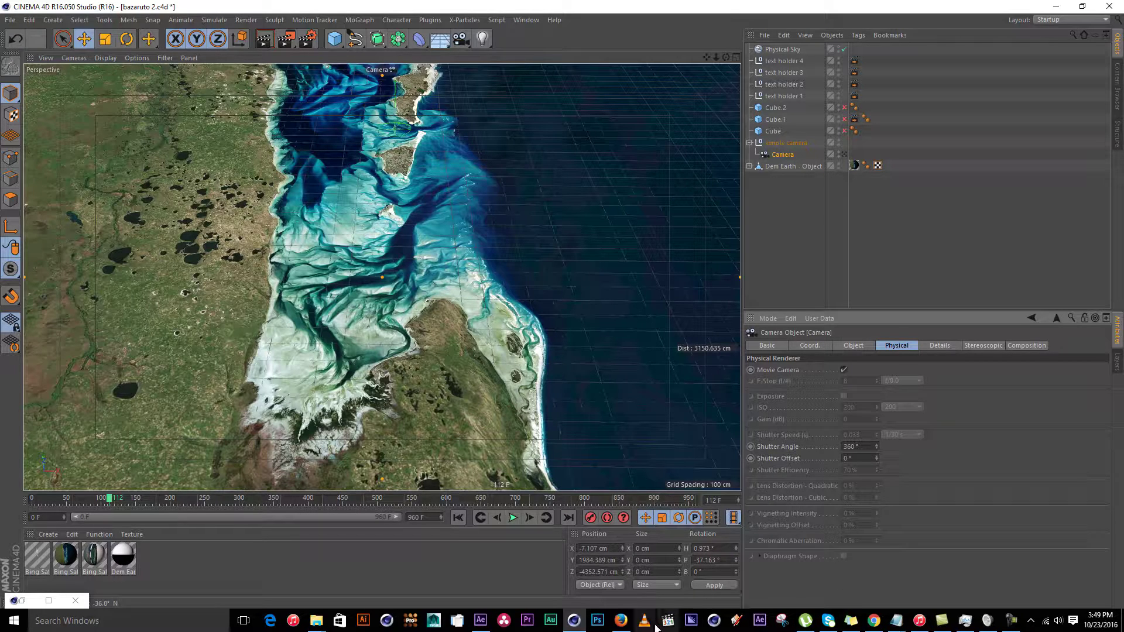
{"action": "left_click", "coordinate": [621, 621]}
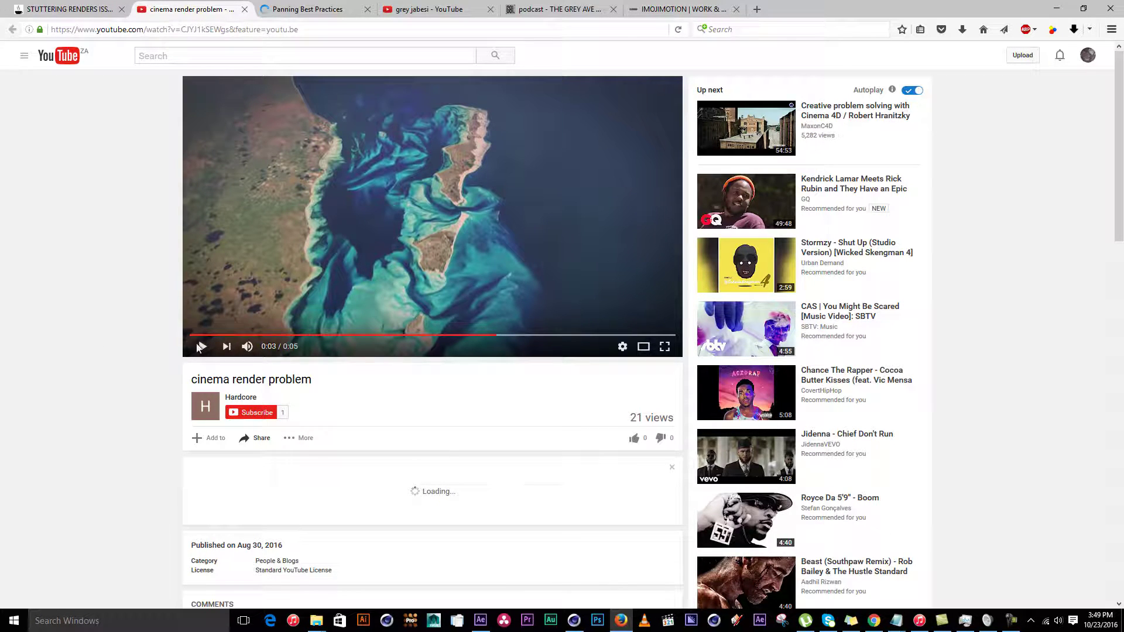
Step: Play the 5-second 'cinema render problem' clip from 0:00, restarting and replaying it to watch the stutter
{"action": "left_click", "coordinate": [200, 347]}
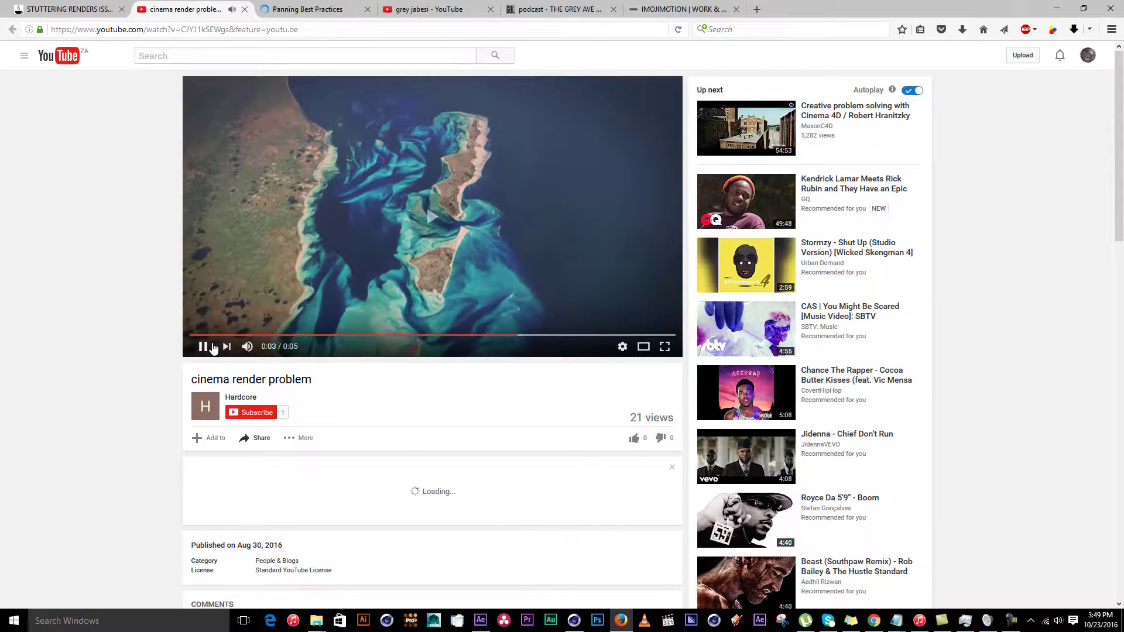
{"action": "left_click", "coordinate": [195, 337]}
{"action": "left_click", "coordinate": [198, 346]}
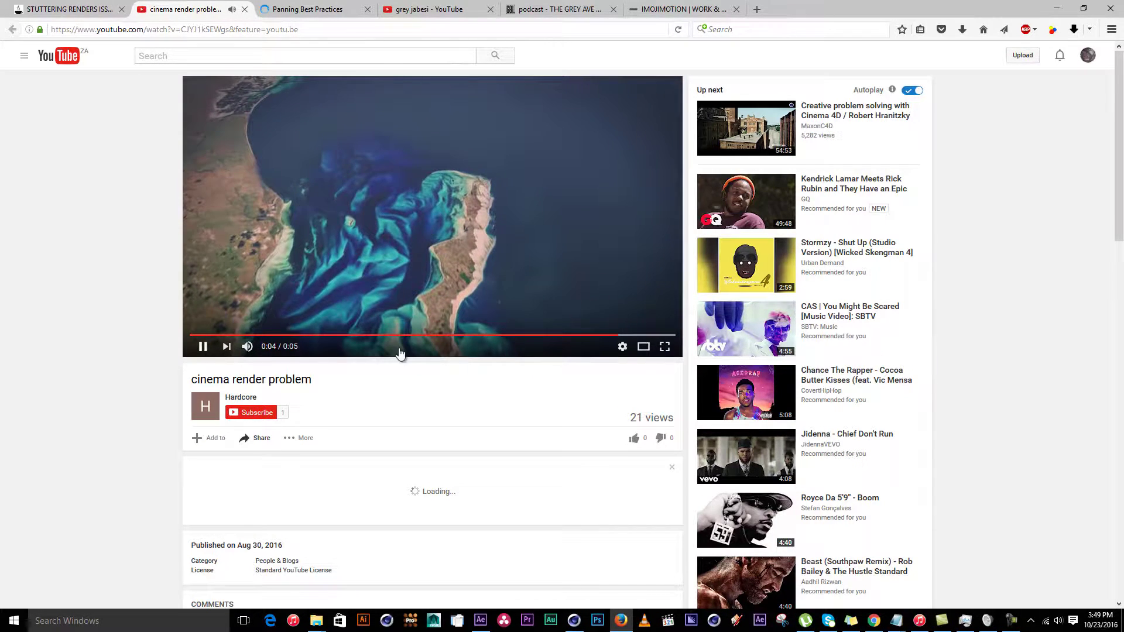
{"action": "left_click", "coordinate": [202, 347]}
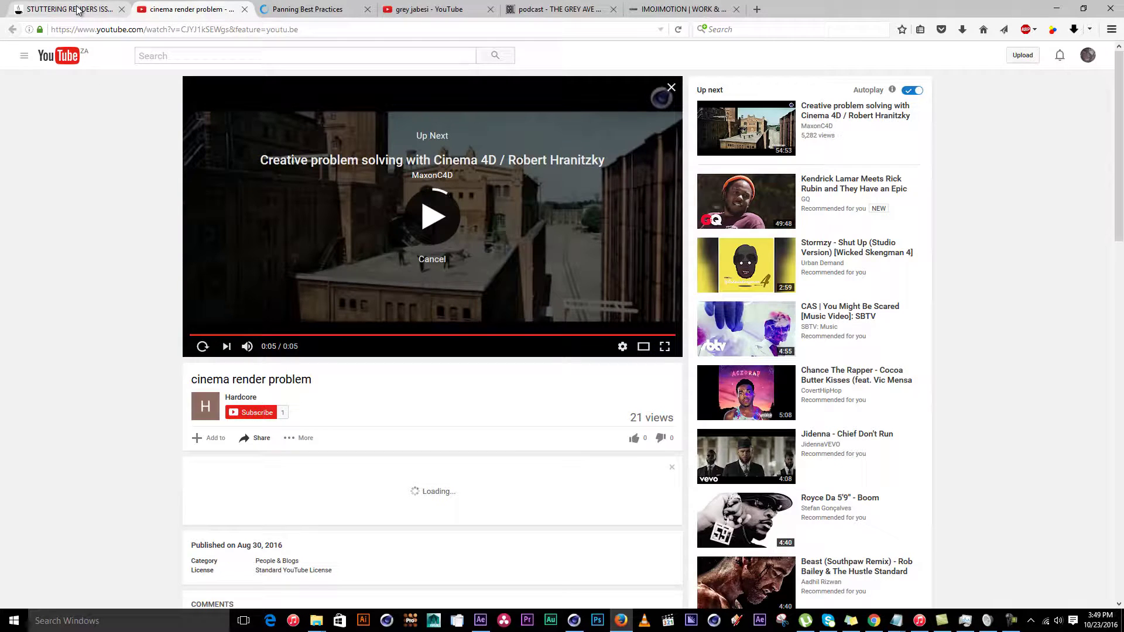
{"action": "left_click", "coordinate": [202, 349]}
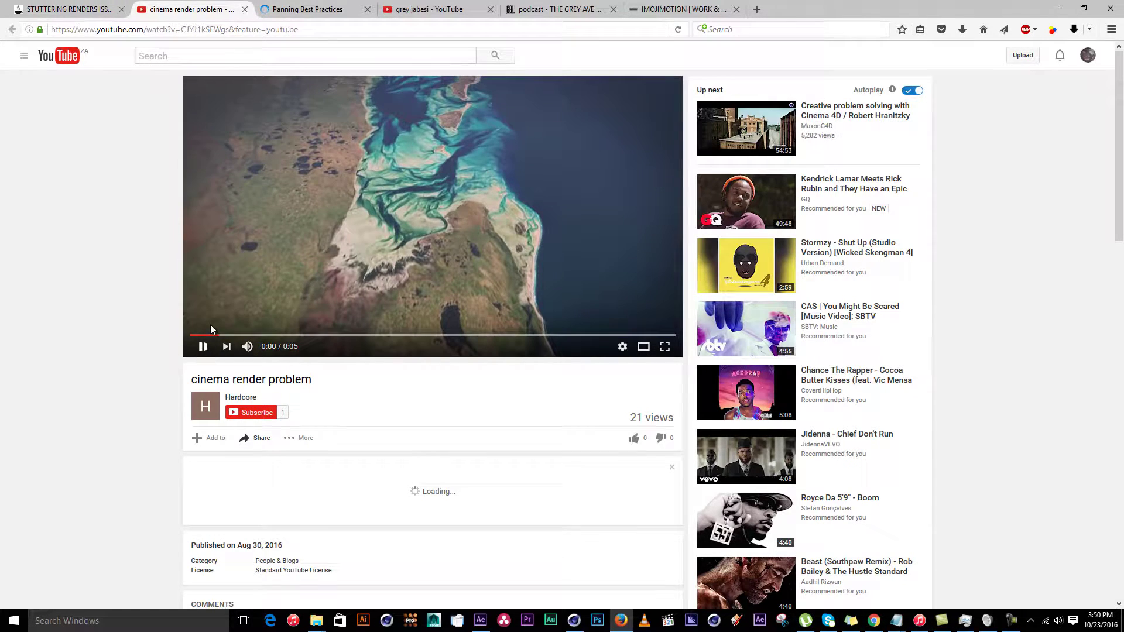
{"action": "left_click", "coordinate": [35, 7]}
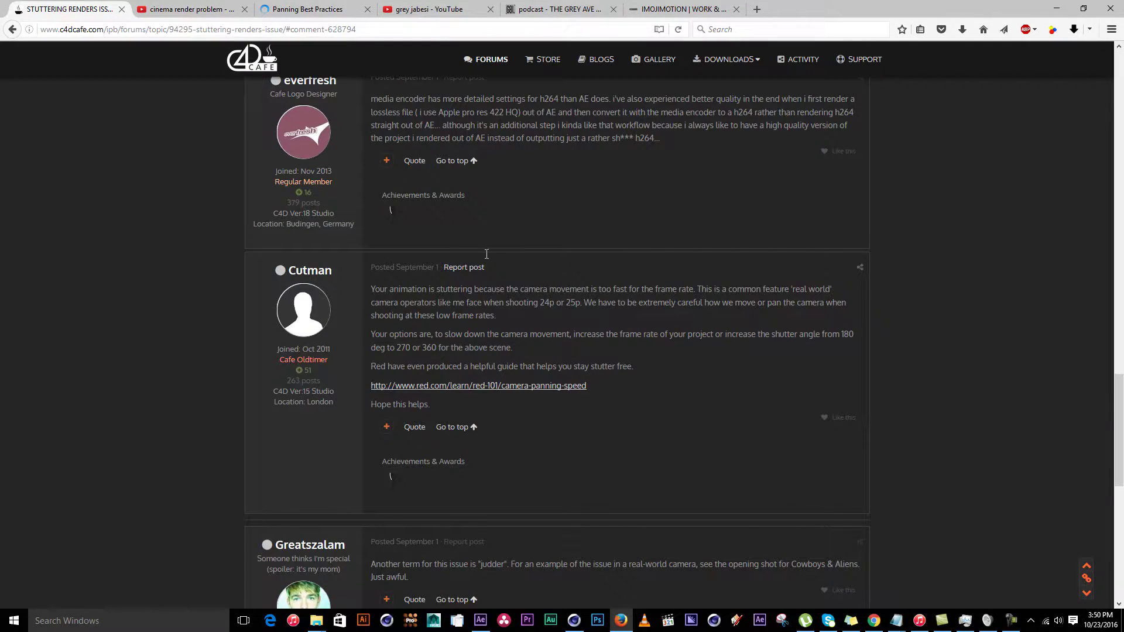
{"action": "scroll", "coordinate": [486, 255], "scroll_direction": "up", "scroll_amount": 3}
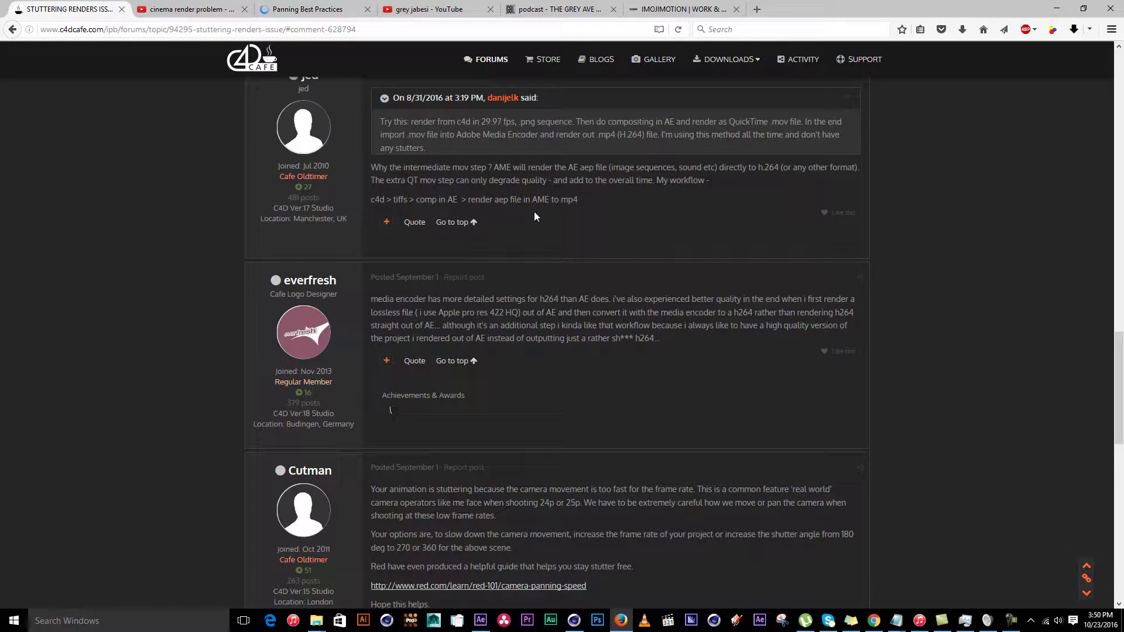
{"action": "scroll", "coordinate": [479, 213], "scroll_direction": "up", "scroll_amount": 15}
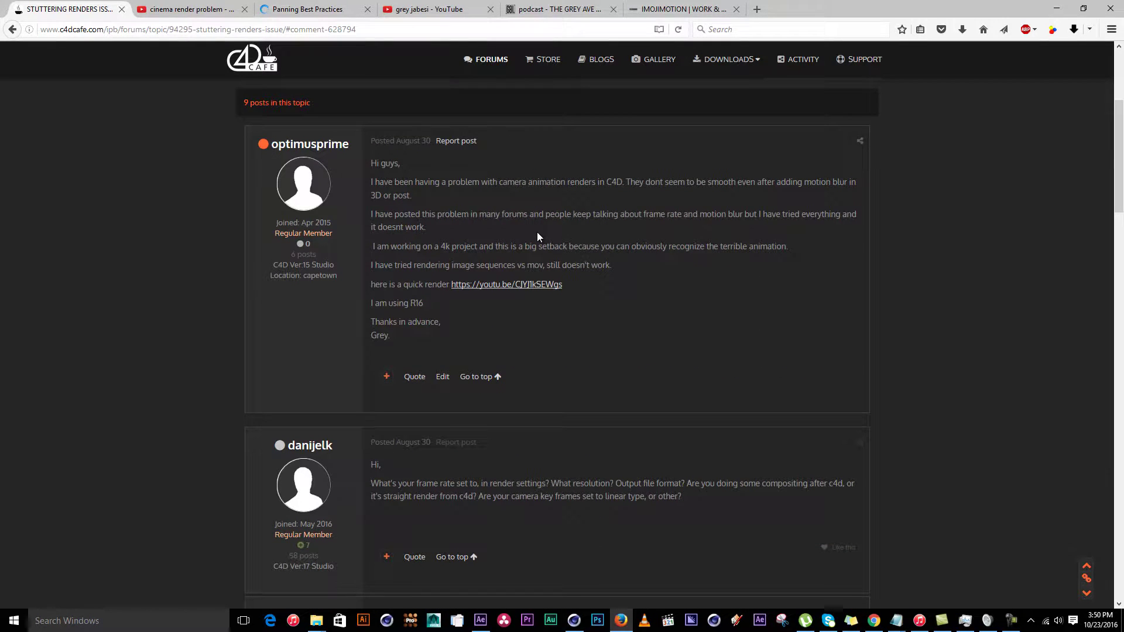
{"action": "scroll", "coordinate": [439, 368], "scroll_direction": "down", "scroll_amount": 2}
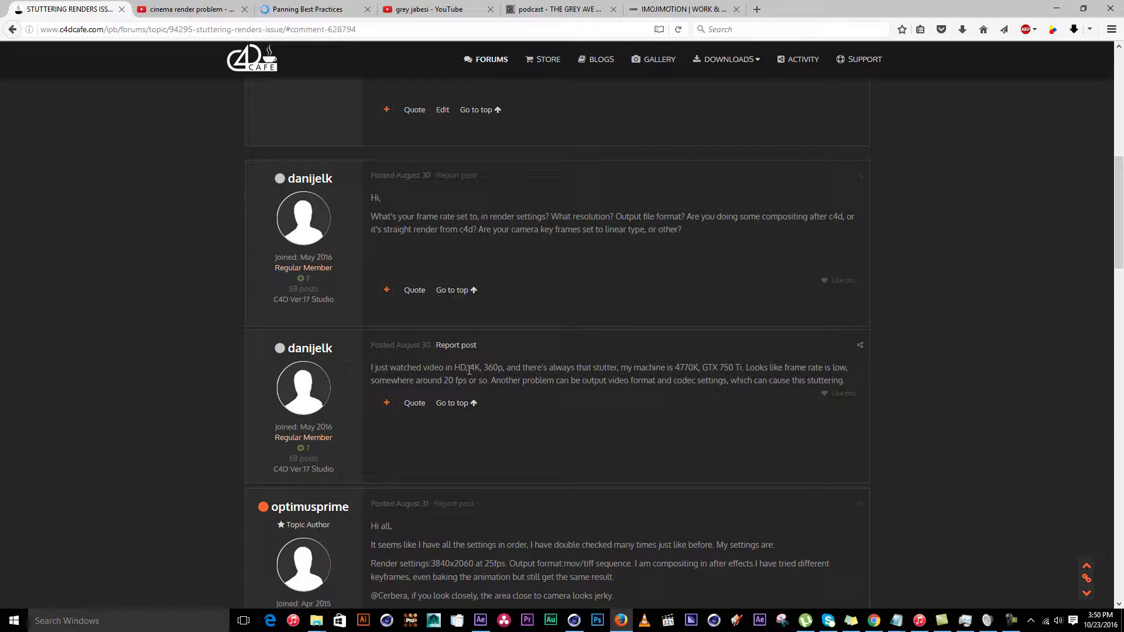
{"action": "scroll", "coordinate": [468, 368], "scroll_direction": "down", "scroll_amount": 2}
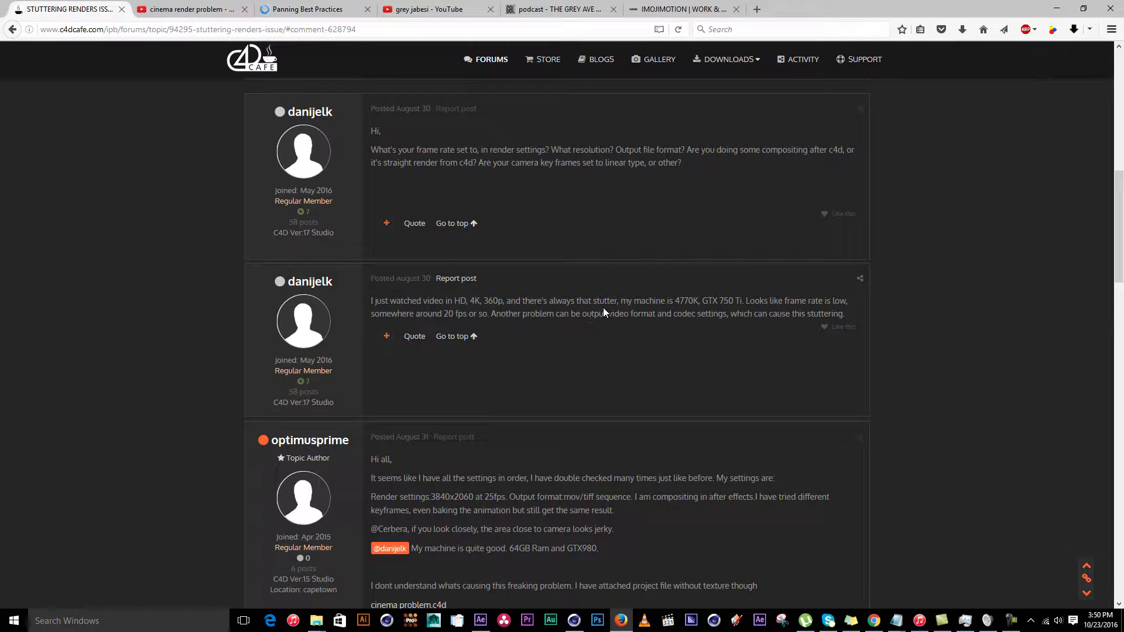
{"action": "scroll", "coordinate": [604, 311], "scroll_direction": "down", "scroll_amount": 2}
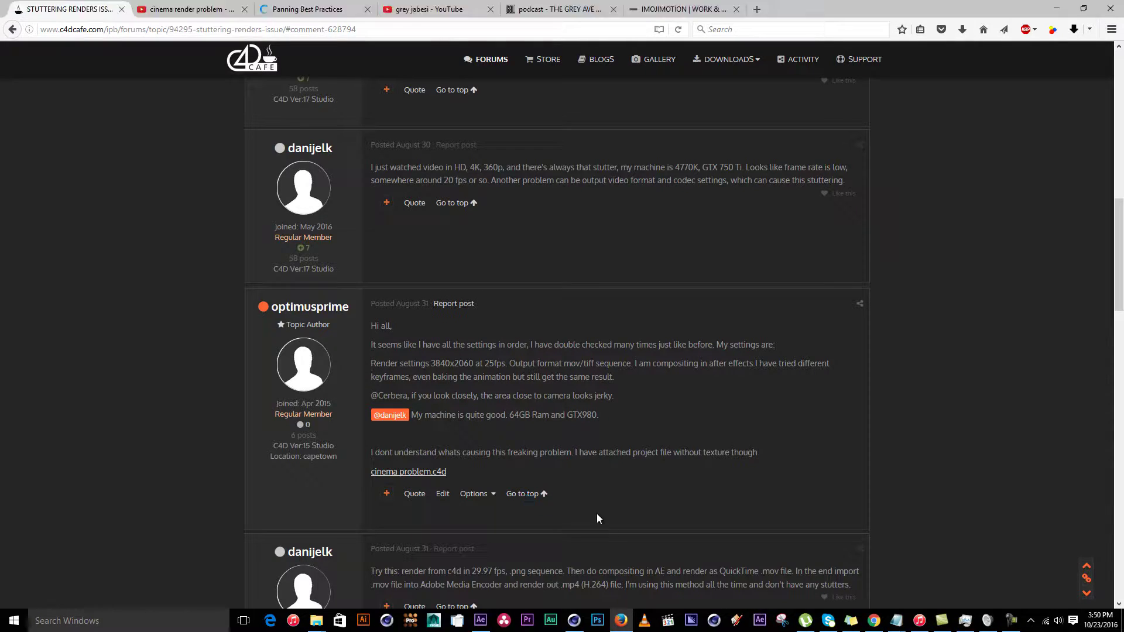
{"action": "scroll", "coordinate": [556, 486], "scroll_direction": "down", "scroll_amount": 2}
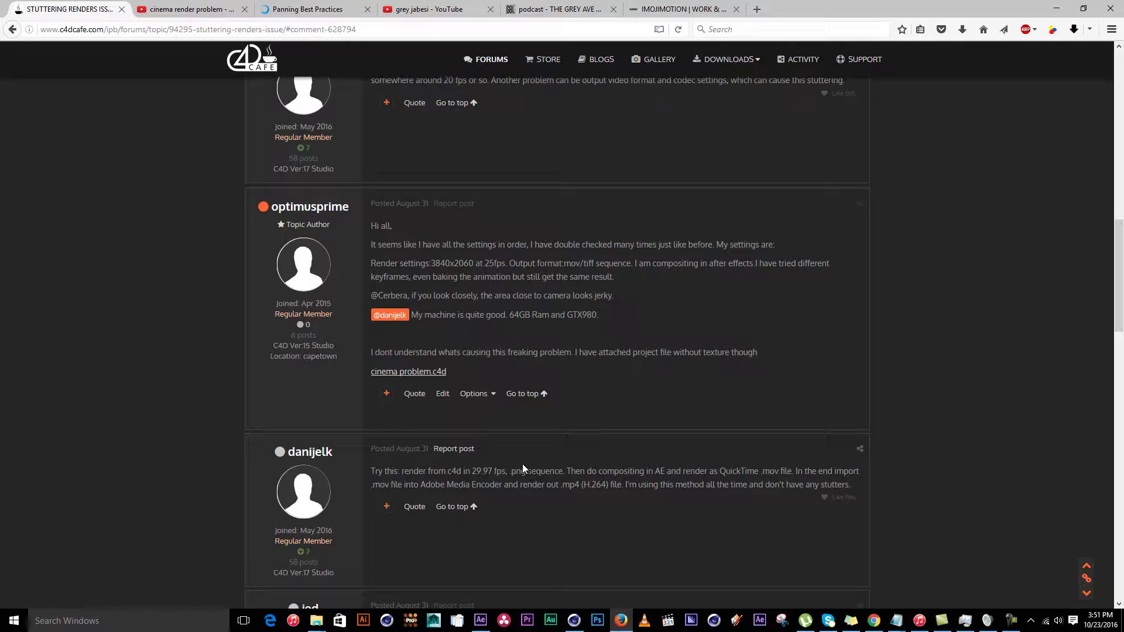
{"action": "scroll", "coordinate": [499, 437], "scroll_direction": "down", "scroll_amount": 1}
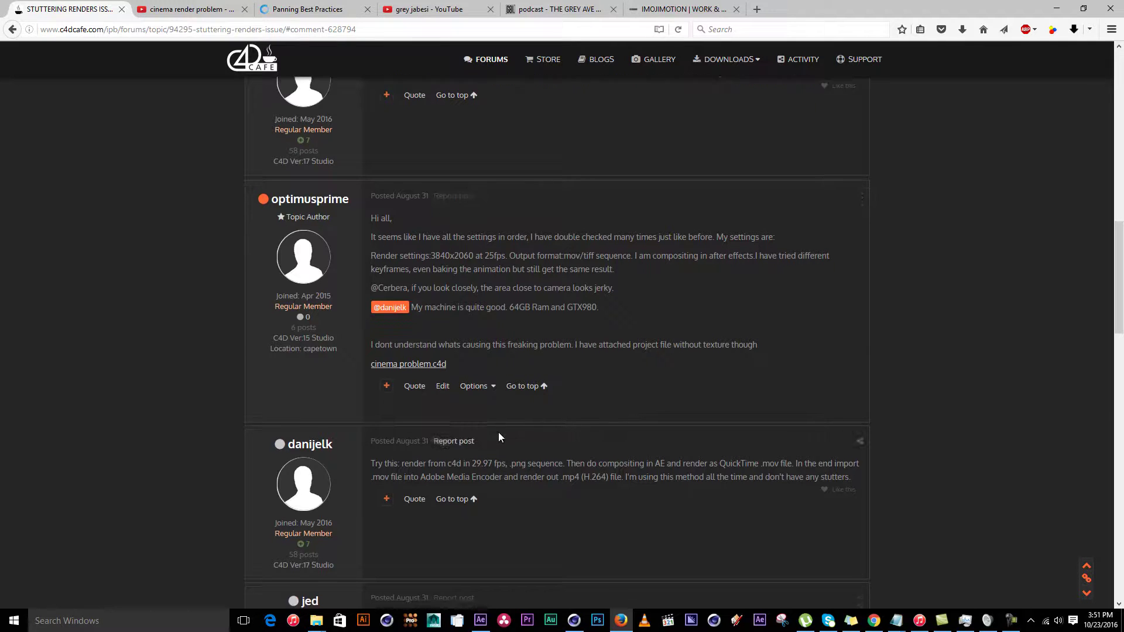
{"action": "scroll", "coordinate": [496, 434], "scroll_direction": "down", "scroll_amount": 2}
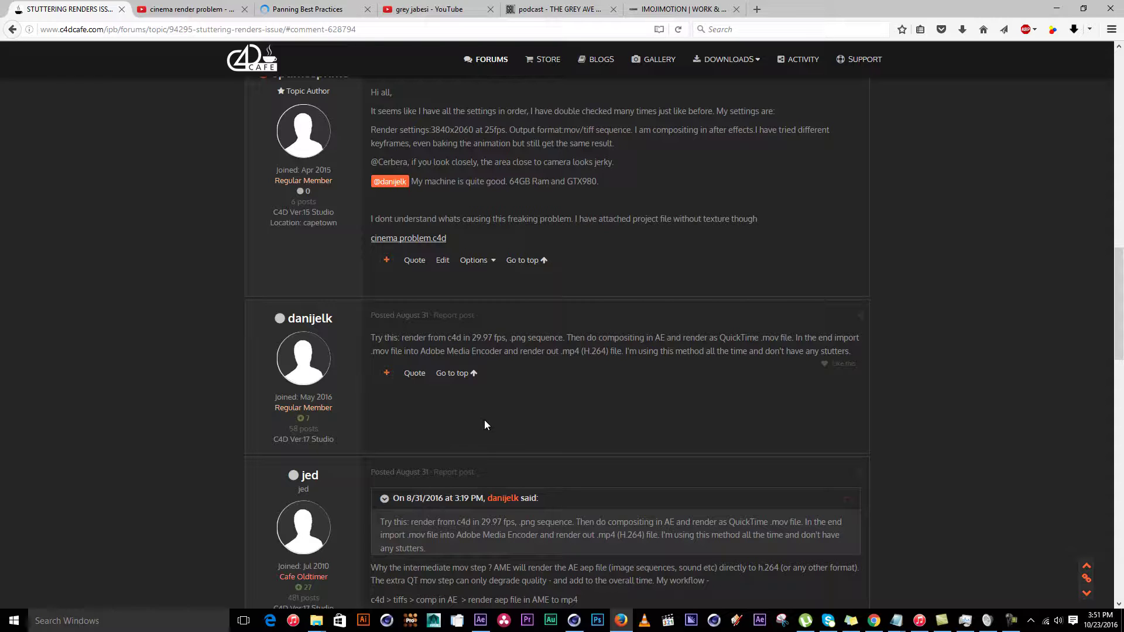
{"action": "scroll", "coordinate": [485, 422], "scroll_direction": "down", "scroll_amount": 8}
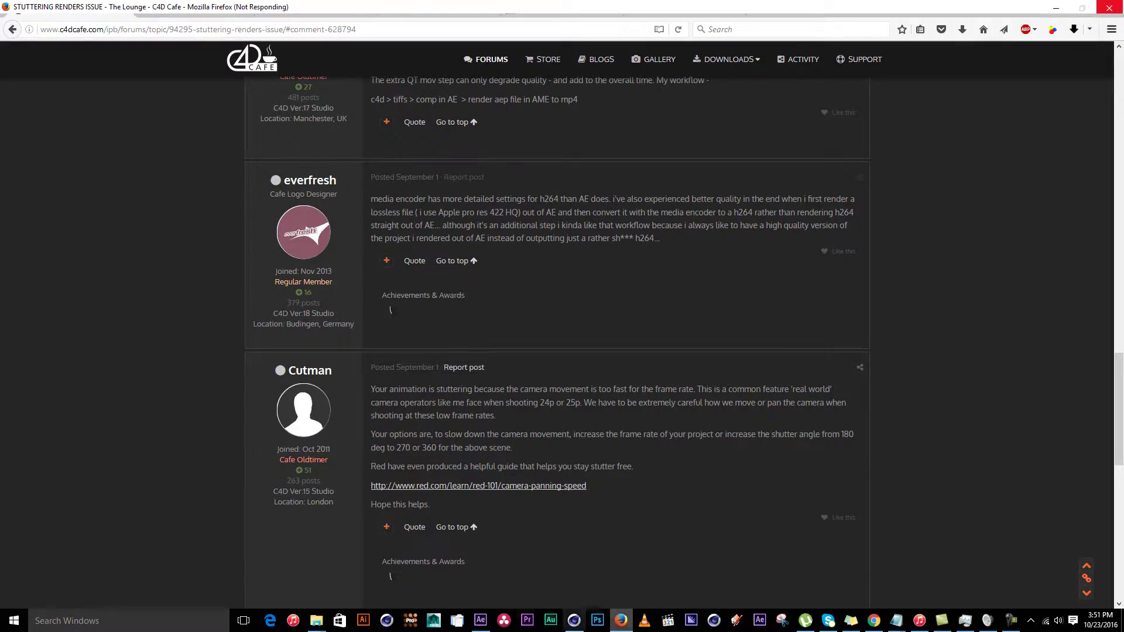
Step: Return to the Cinema 4D Bazaruto scene, where the camera shutter angle reads 360°
{"action": "left_click", "coordinate": [573, 620]}
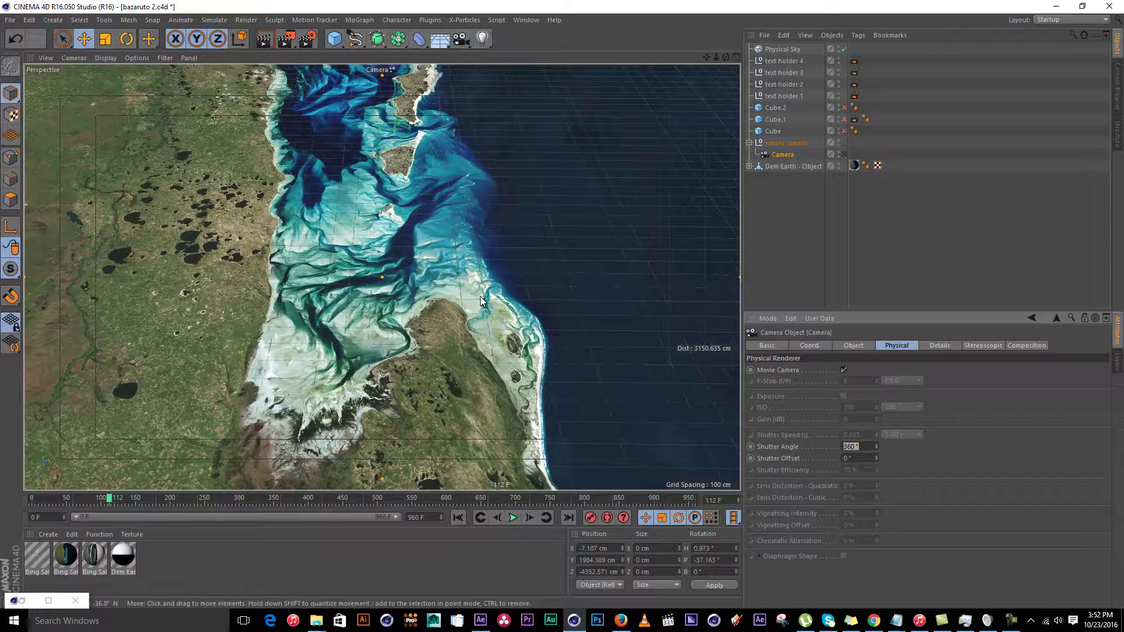
Step: Bring back the C4D Cafe reply recommending higher frame rate or 270–360° shutter angle
{"action": "left_click", "coordinate": [621, 621]}
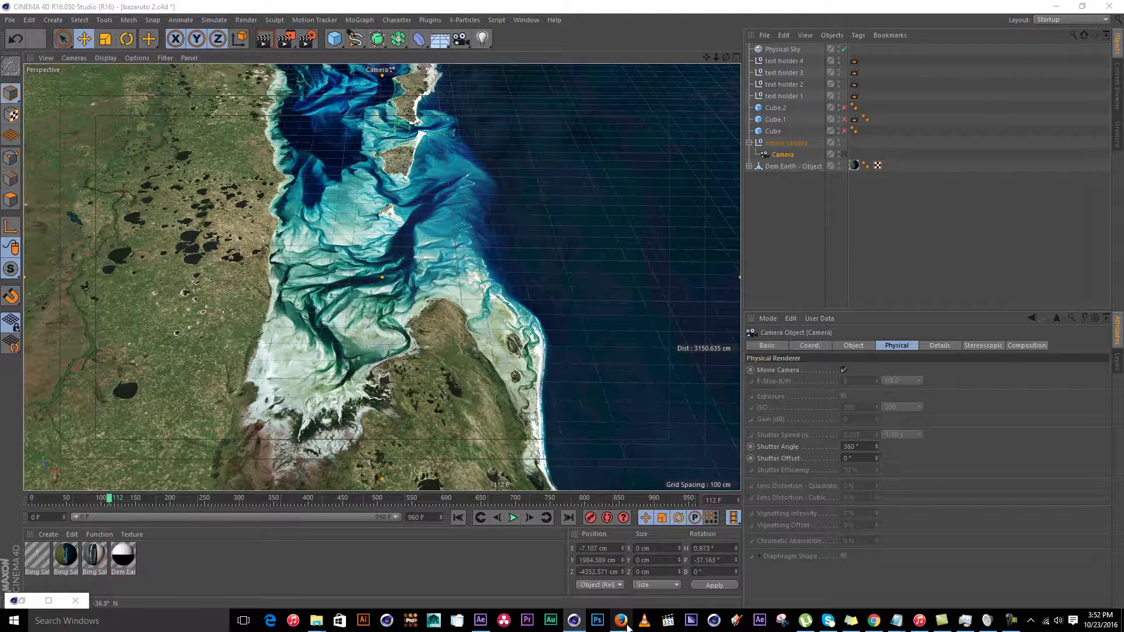
{"action": "left_click", "coordinate": [623, 623]}
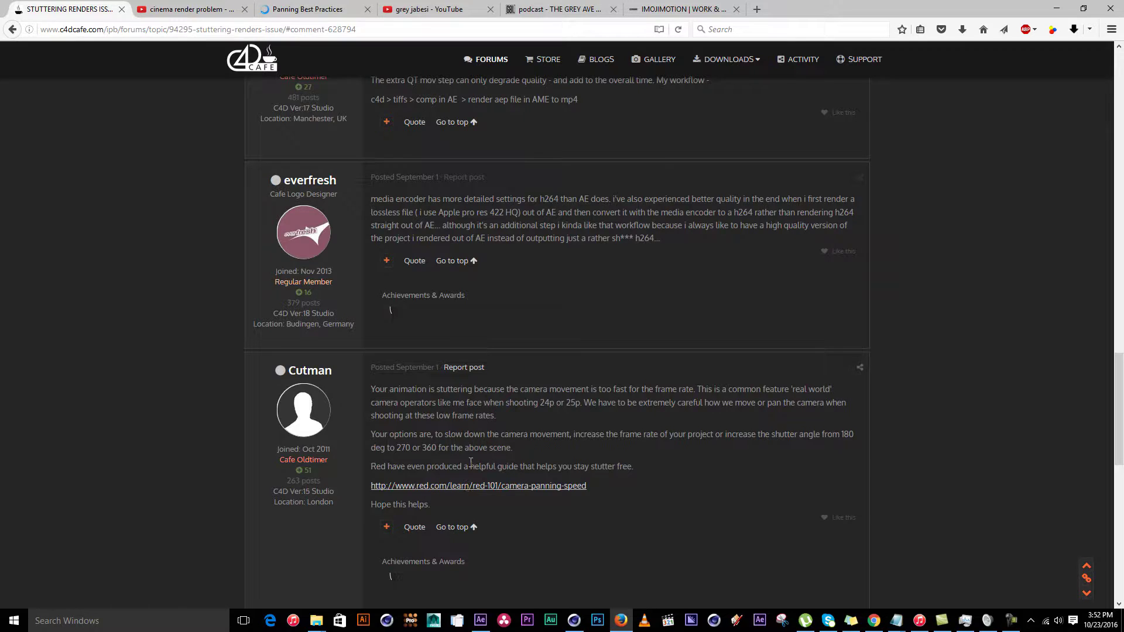
Step: Read the Frame Rate & Shutter Angle section of RED's 'Panning Best Practices' article
{"action": "left_click", "coordinate": [307, 9]}
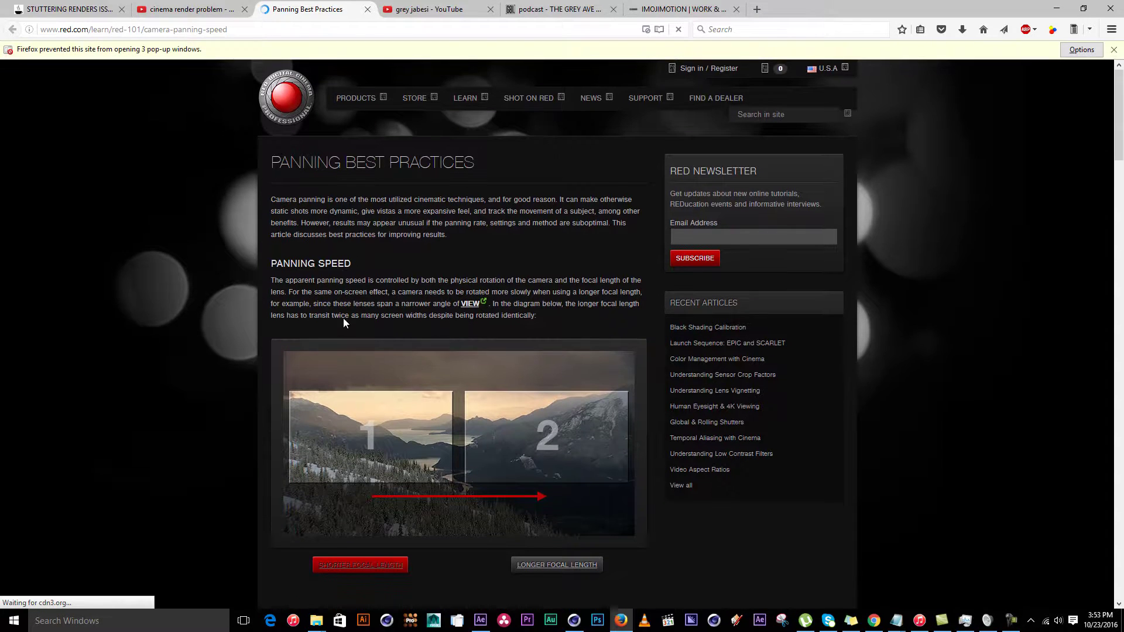
{"action": "scroll", "coordinate": [423, 363], "scroll_direction": "down", "scroll_amount": 5}
{"action": "scroll", "coordinate": [423, 362], "scroll_direction": "down", "scroll_amount": 5}
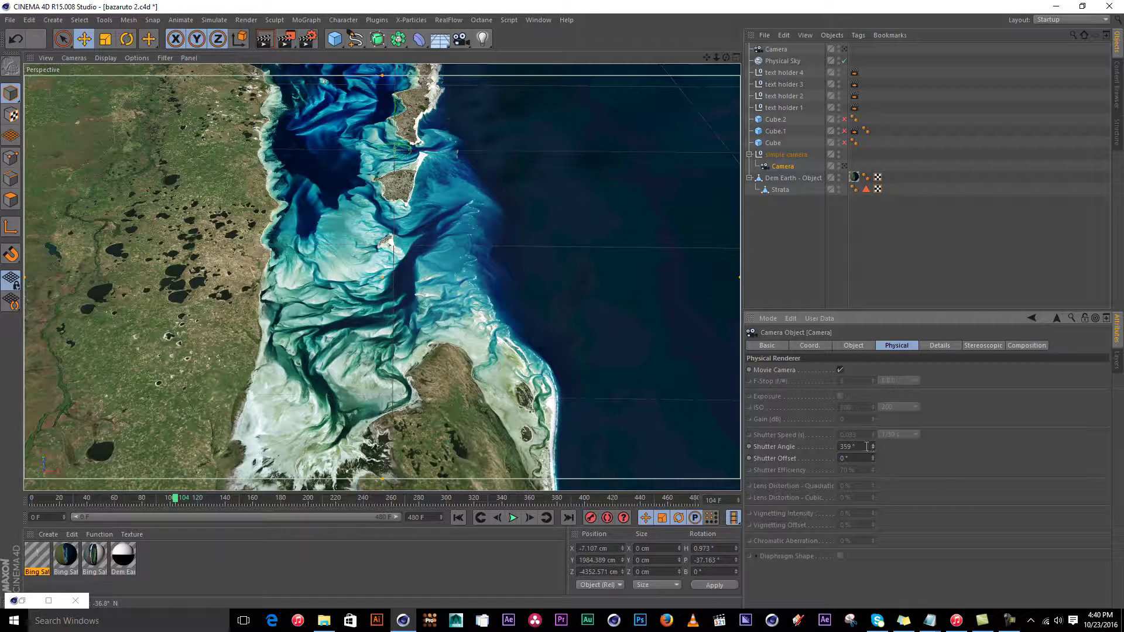
Step: Re-enter the camera's Shutter Angle in Cinema 4D, typing 180 and then overwriting it again
{"action": "left_click", "coordinate": [867, 447]}
{"action": "type", "text": "180"}
{"action": "left_click", "coordinate": [858, 447]}
{"action": "type", "text": "2"}
{"action": "type", "text": "360"}
{"action": "type", "text": "3"}
{"action": "type", "text": "60"}
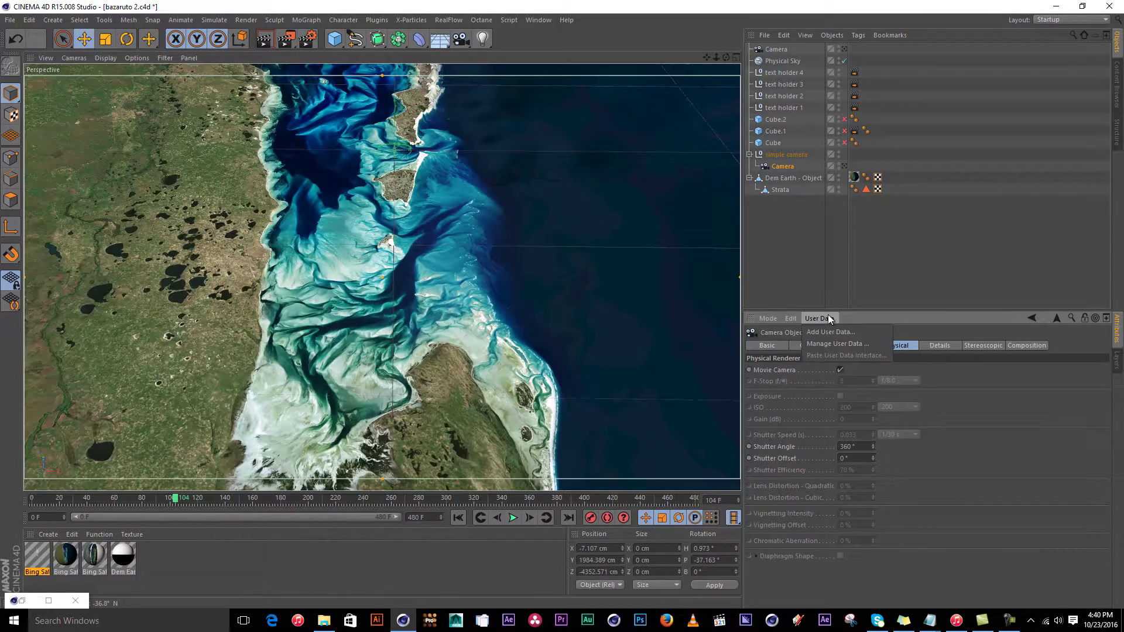
Step: Dismiss the user data options and set the project frame rate to 80 fps
{"action": "left_click", "coordinate": [822, 318]}
{"action": "left_click", "coordinate": [905, 314]}
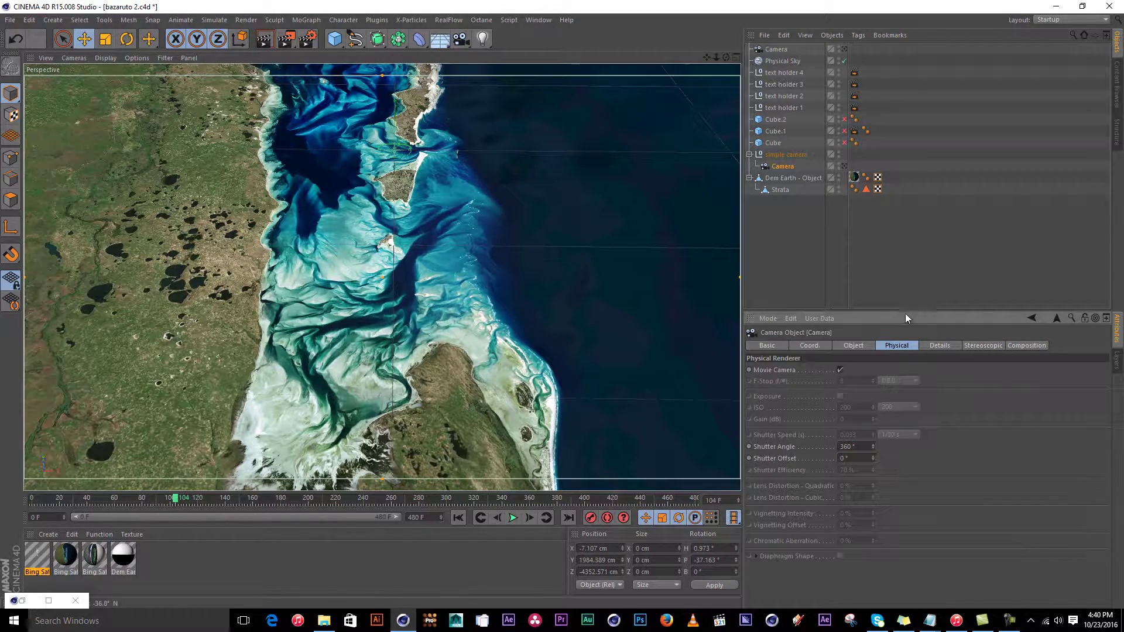
{"action": "left_click", "coordinate": [873, 346]}
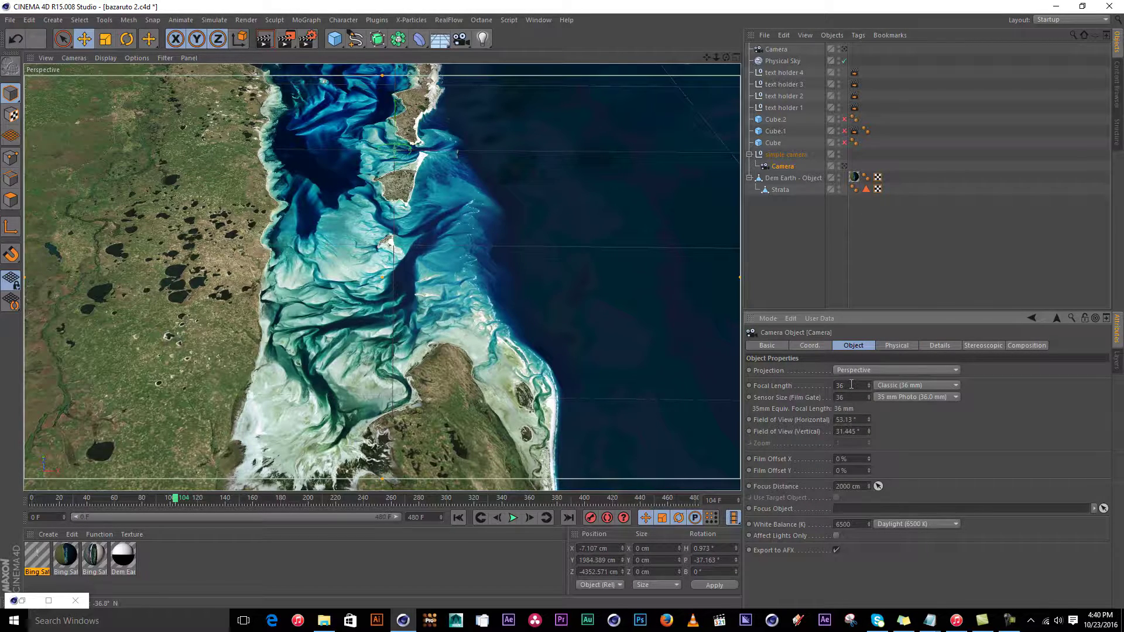
{"action": "key", "text": "ctrl+d"}
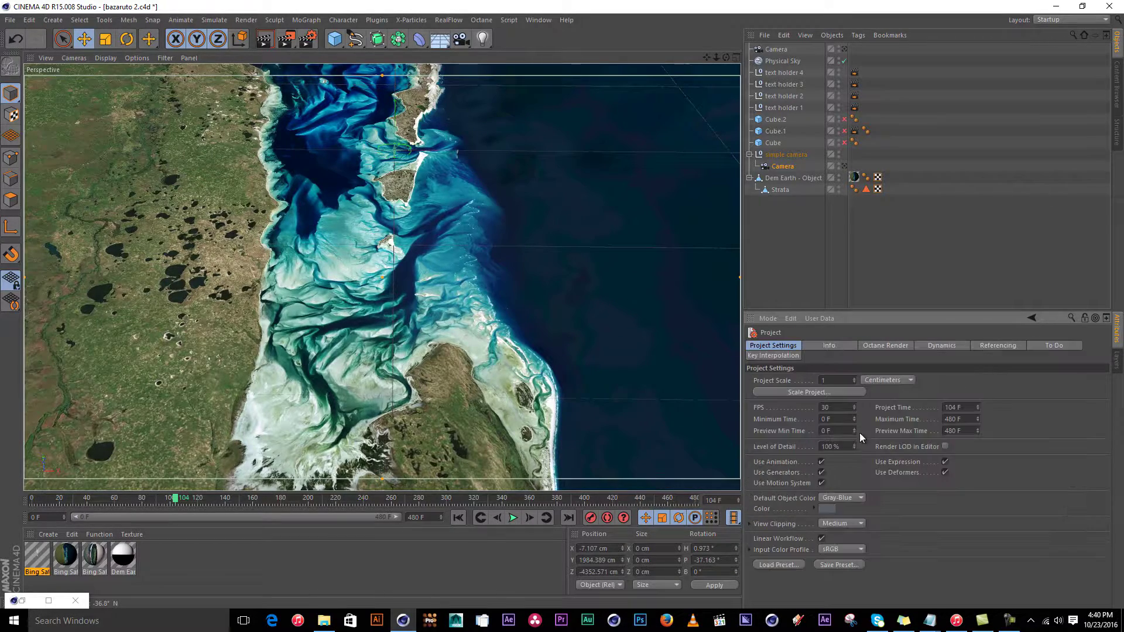
{"action": "left_click", "coordinate": [845, 407]}
{"action": "type", "text": "80"}
{"action": "key", "text": "Return"}
Step: Set the Render Settings Output frame rate to 80
{"action": "key", "text": "ctrl+b"}
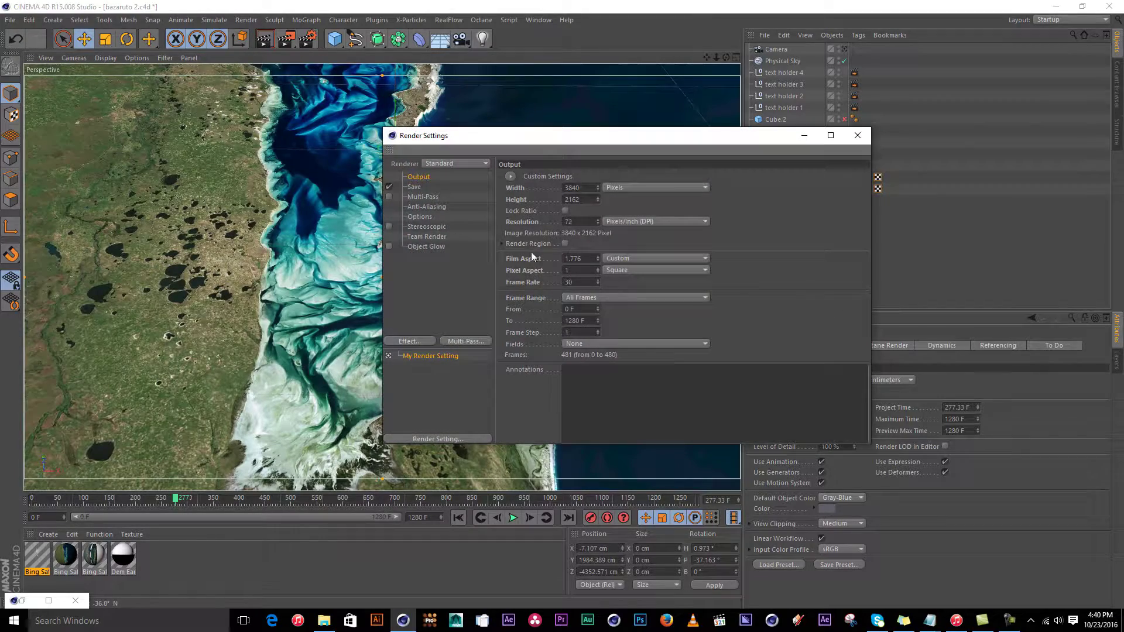
{"action": "left_click", "coordinate": [431, 219]}
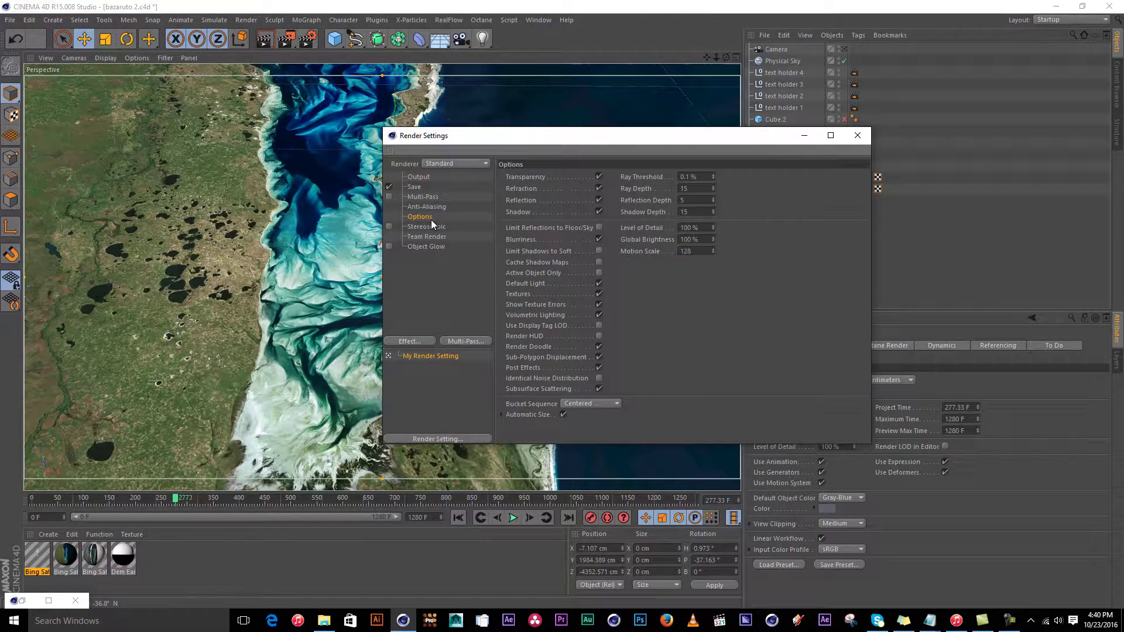
{"action": "left_click", "coordinate": [418, 176]}
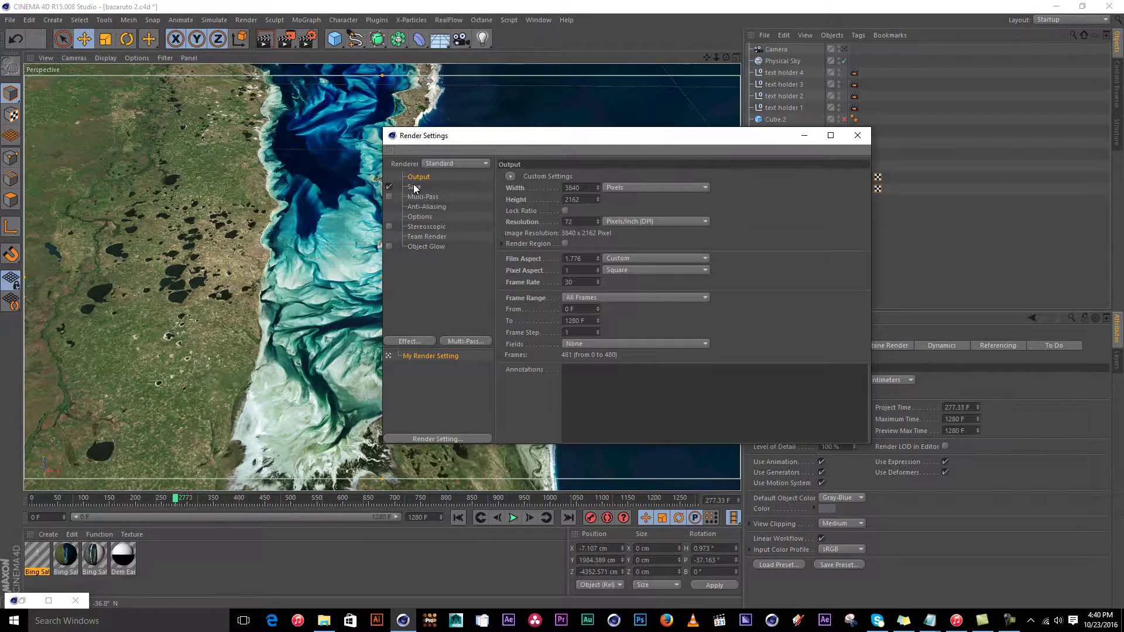
{"action": "double_click", "coordinate": [578, 284]}
Step: Switch the renderer from Standard to Physical, recheck the Output page, and minimize the dialog
{"action": "left_click", "coordinate": [421, 197]}
{"action": "left_click", "coordinate": [449, 165]}
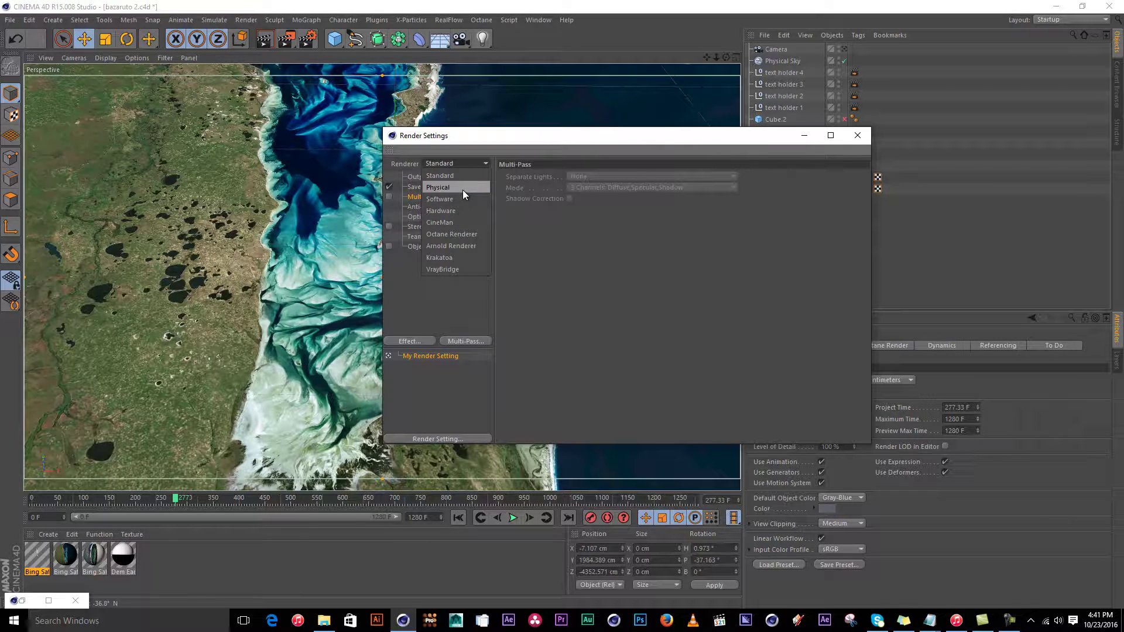
{"action": "left_click", "coordinate": [462, 188]}
{"action": "left_click", "coordinate": [420, 247]}
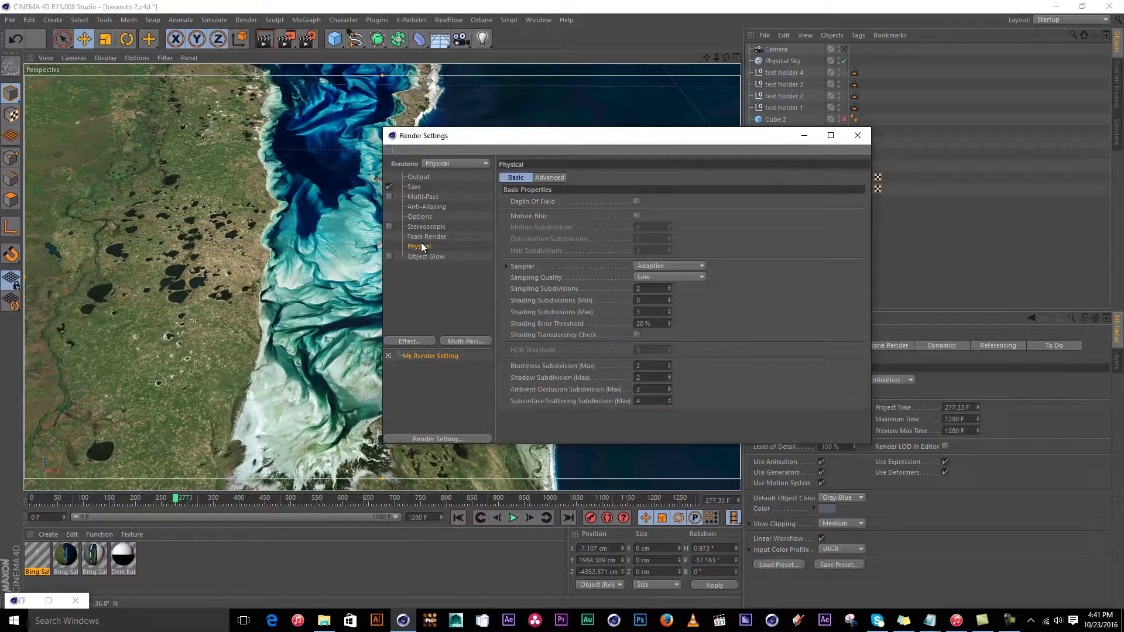
{"action": "left_click", "coordinate": [429, 178]}
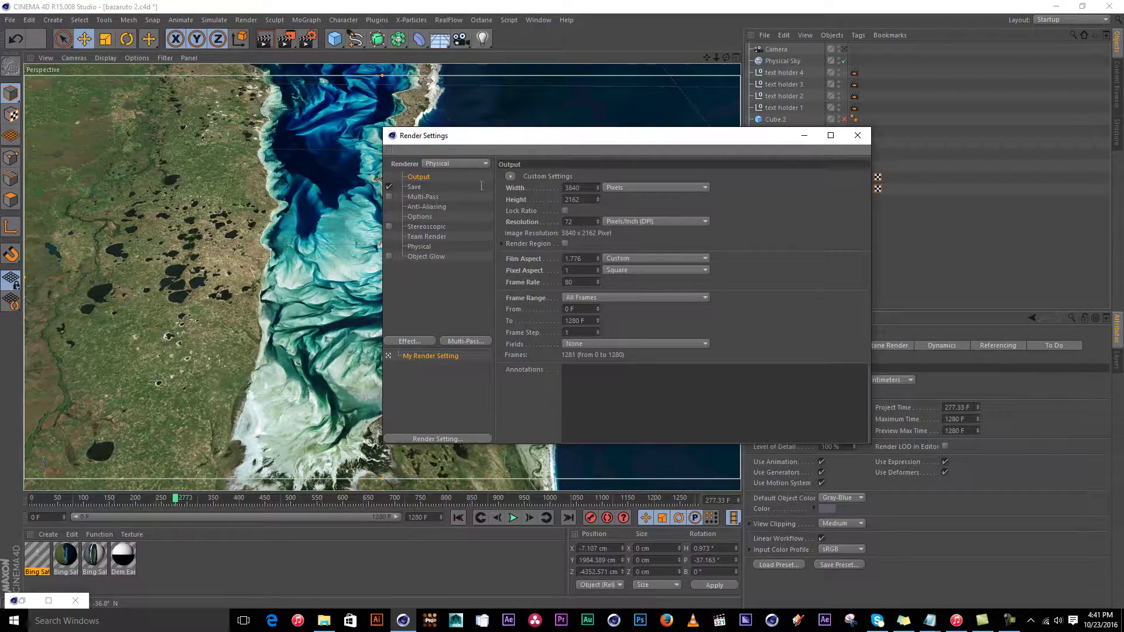
{"action": "left_click", "coordinate": [804, 135]}
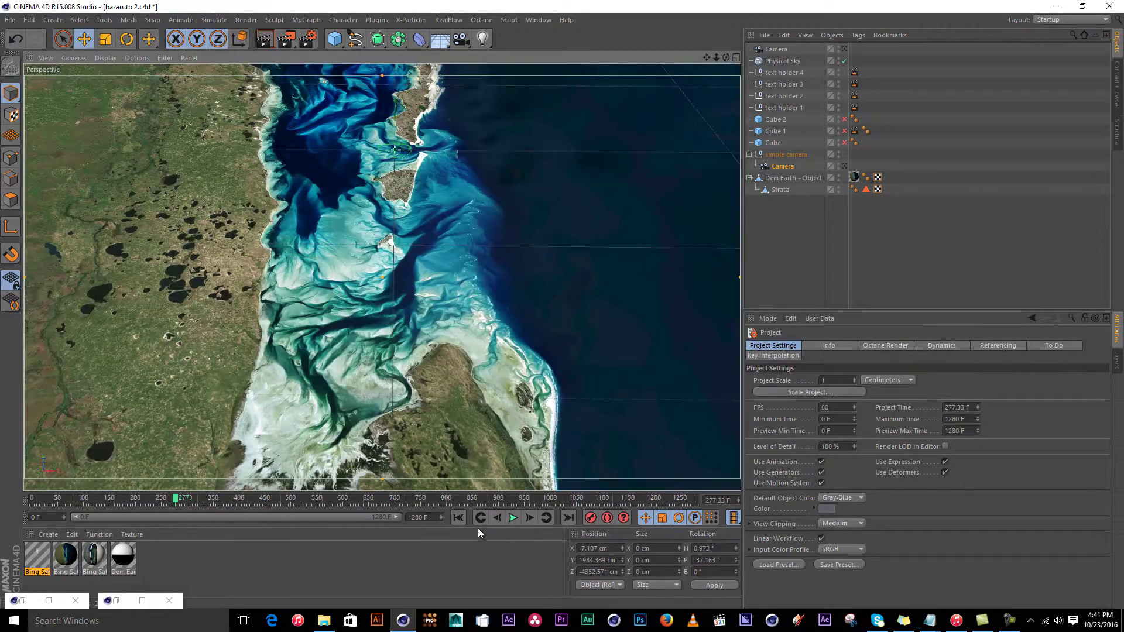
Step: Play the flyover from the start, stop around frame 412, and minimize Cinema 4D
{"action": "left_click", "coordinate": [477, 521]}
{"action": "left_click", "coordinate": [513, 517]}
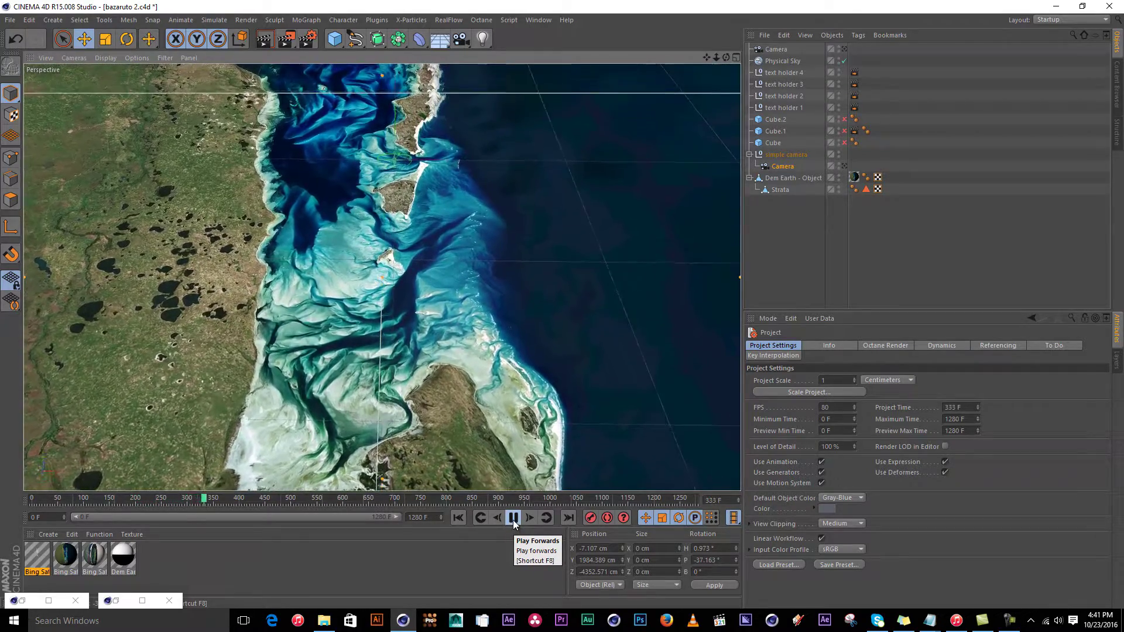
{"action": "left_click", "coordinate": [513, 518]}
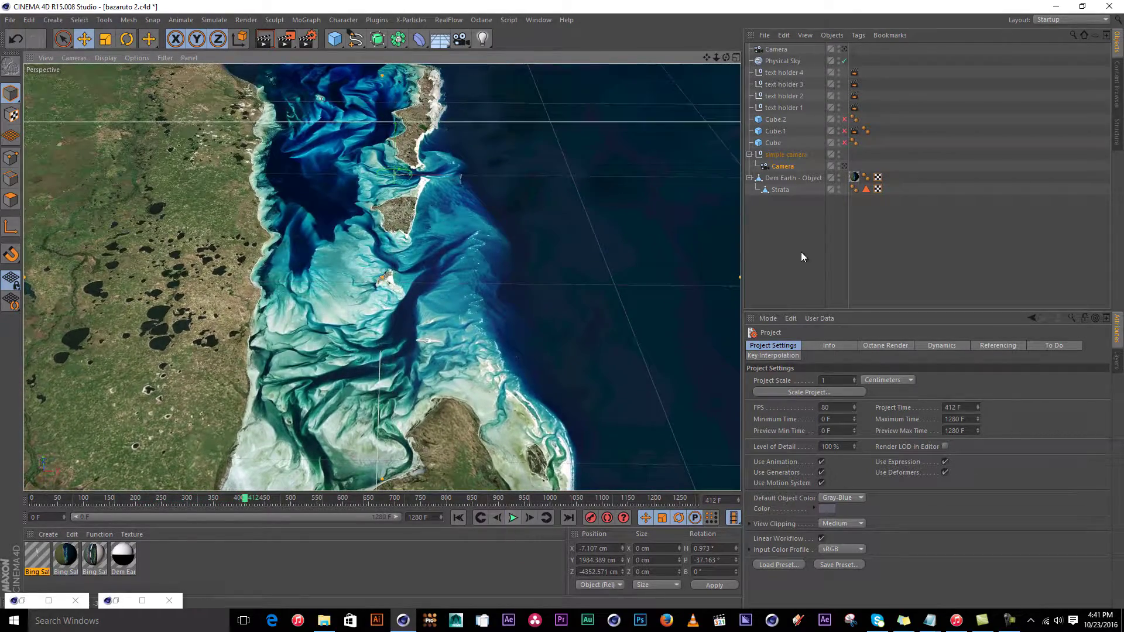
{"action": "left_click", "coordinate": [1055, 6]}
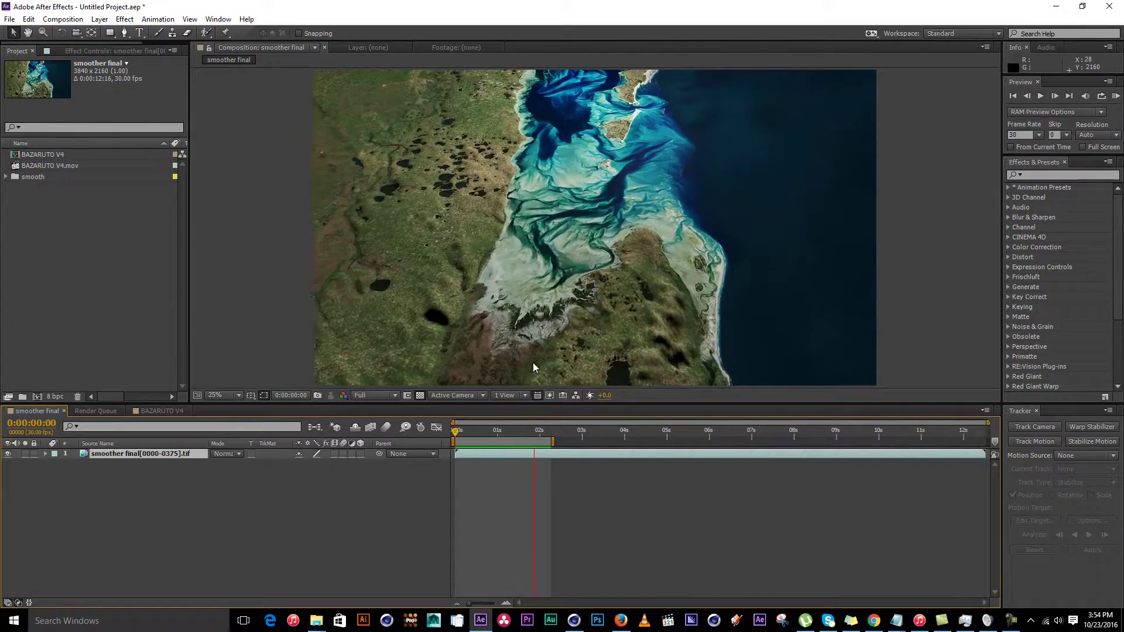
Step: Stop the 'smoother final' comp preview and bring up RED's Panning Best Practices article
{"action": "key", "text": "space"}
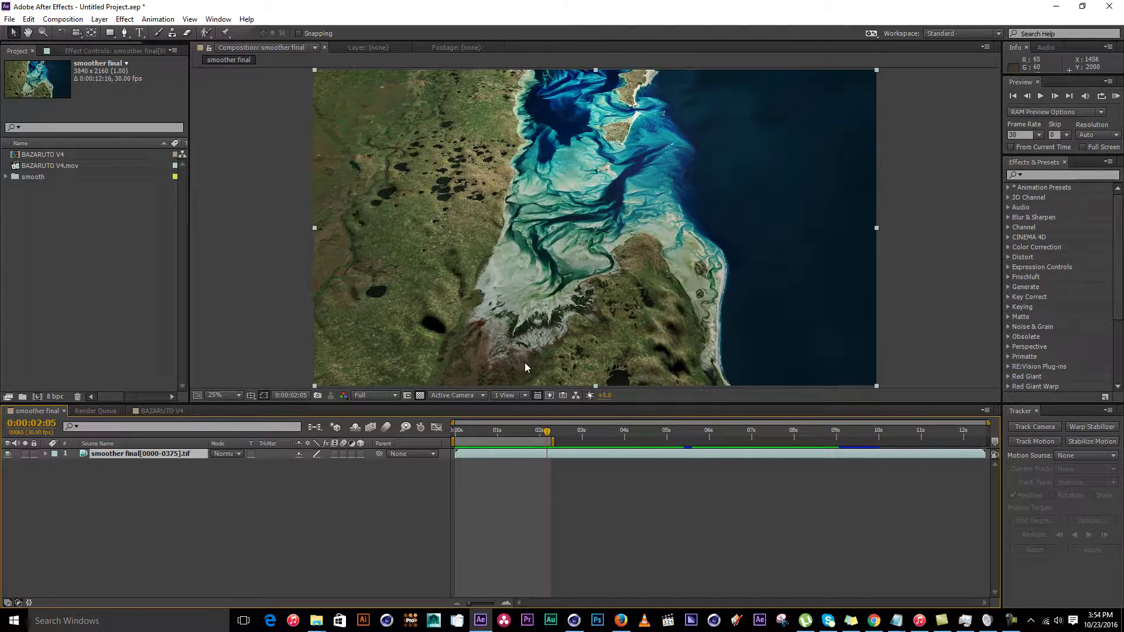
{"action": "left_click", "coordinate": [619, 622]}
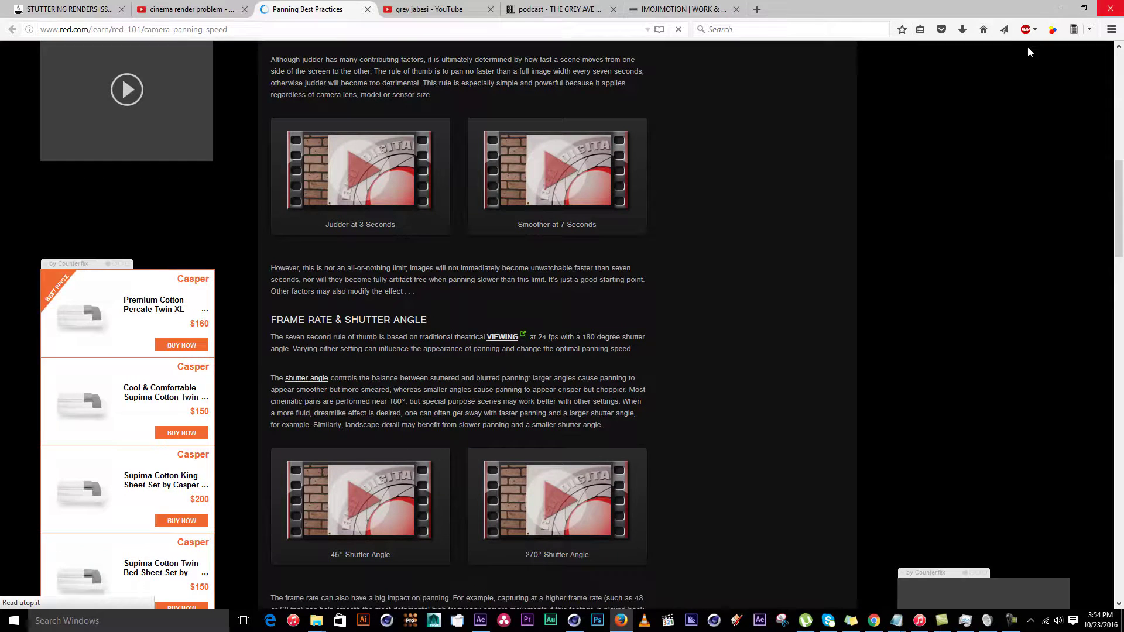
Step: Minimize and restore Firefox, then switch to The Grey Ave Podcast episode listing tab
{"action": "left_click", "coordinate": [1057, 8]}
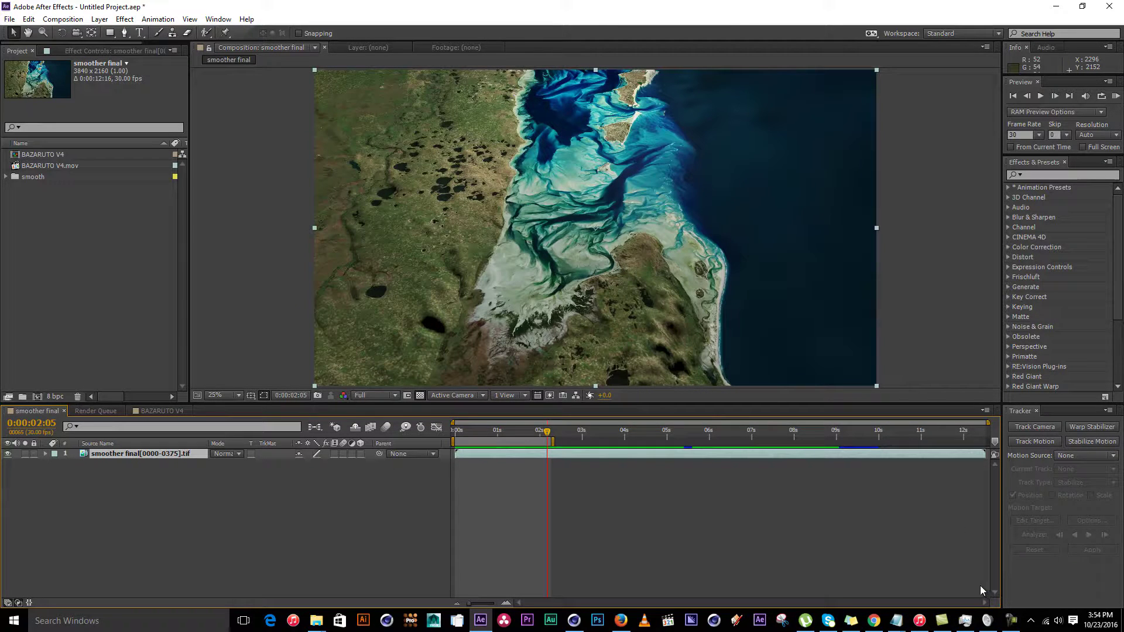
{"action": "left_click", "coordinate": [620, 621]}
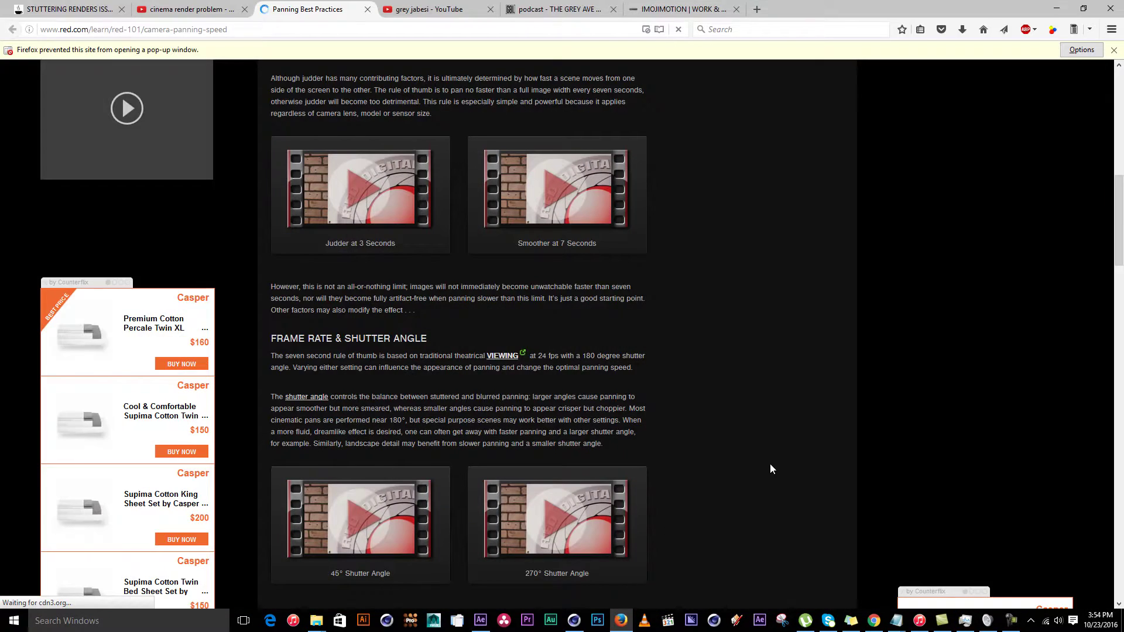
{"action": "left_click", "coordinate": [539, 7]}
{"action": "scroll", "coordinate": [676, 415], "scroll_direction": "up", "scroll_amount": 3}
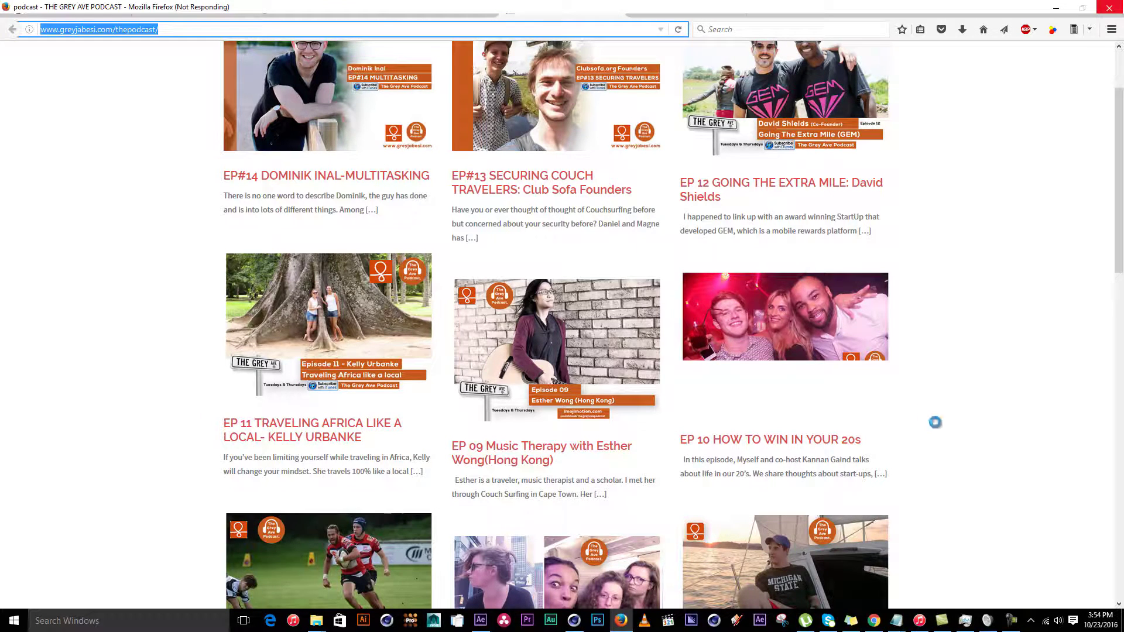
{"action": "scroll", "coordinate": [877, 419], "scroll_direction": "up", "scroll_amount": 5}
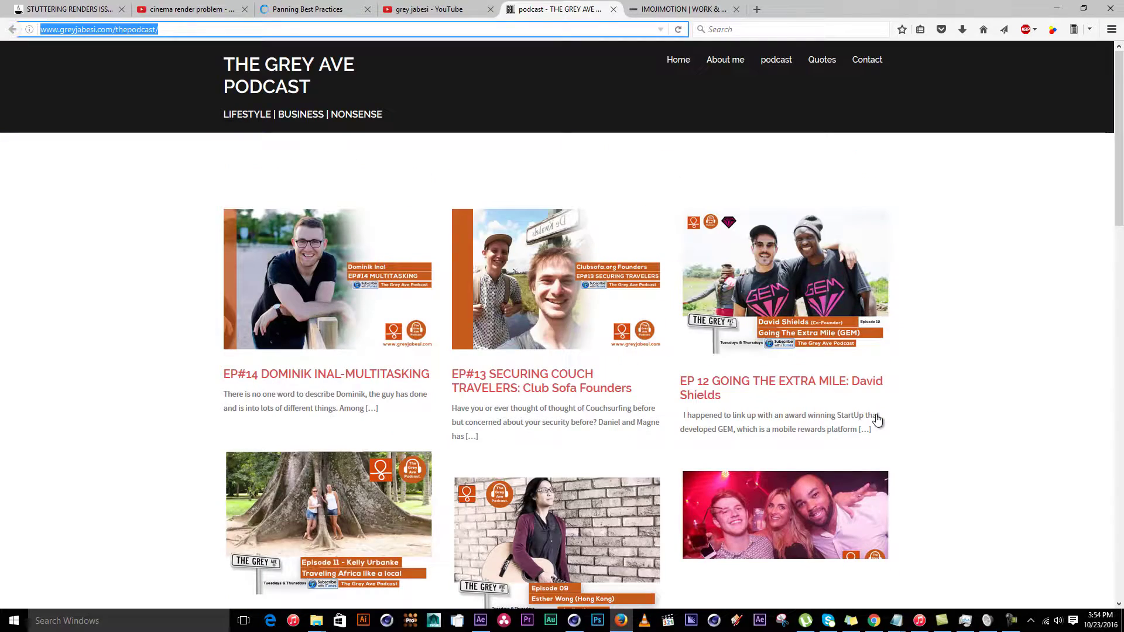
{"action": "scroll", "coordinate": [610, 307], "scroll_direction": "down", "scroll_amount": 5}
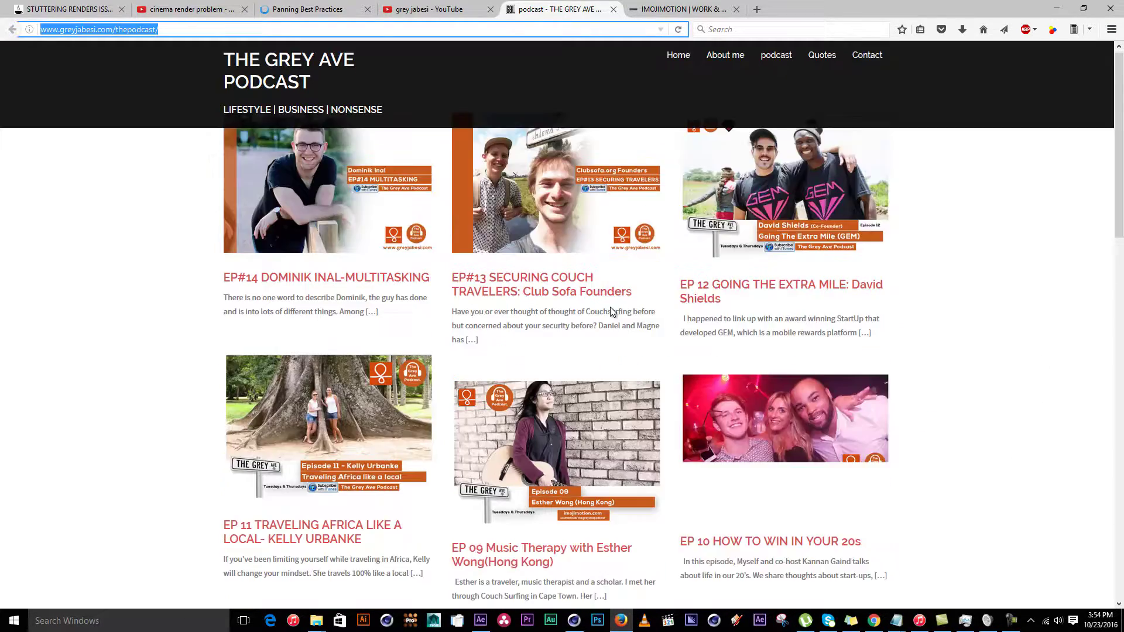
{"action": "scroll", "coordinate": [632, 319], "scroll_direction": "up", "scroll_amount": 2}
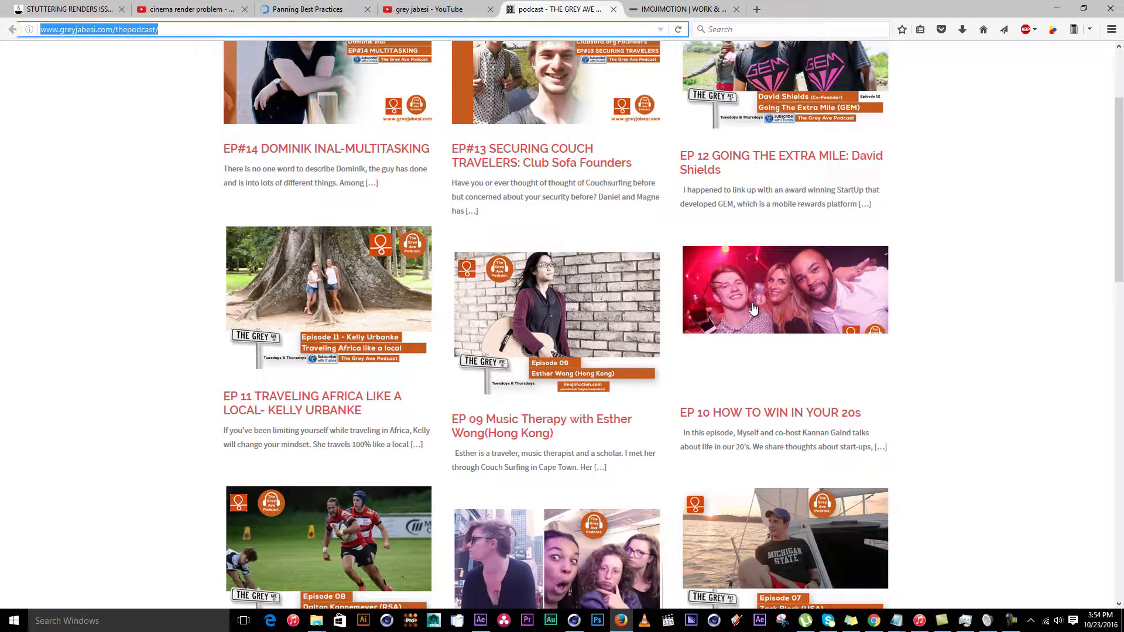
{"action": "scroll", "coordinate": [700, 319], "scroll_direction": "up", "scroll_amount": 4}
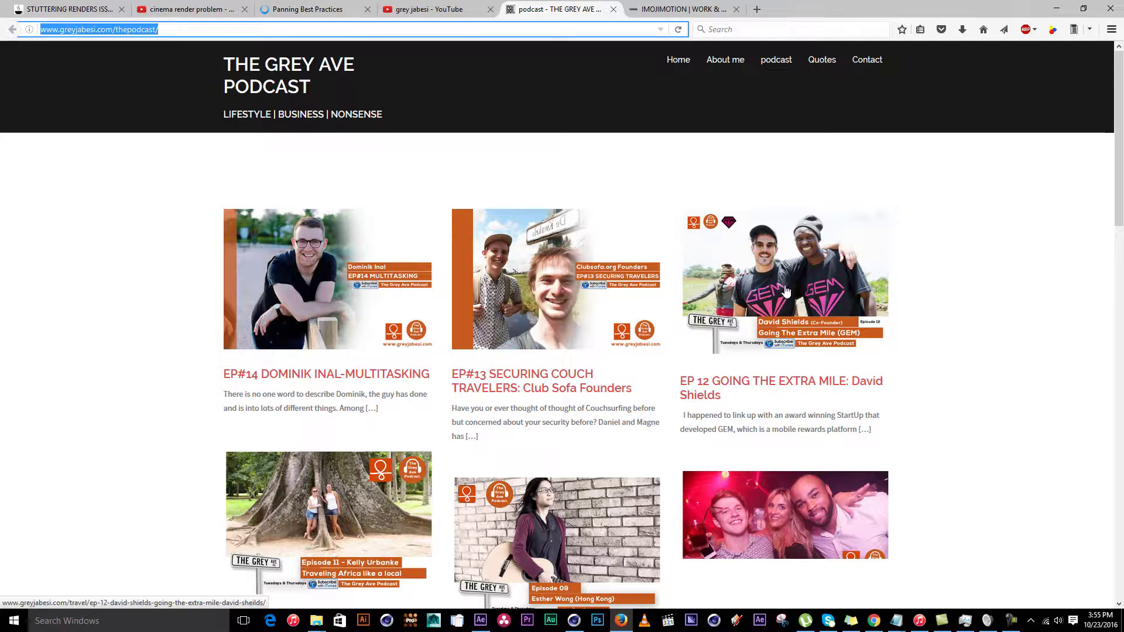
{"action": "scroll", "coordinate": [585, 275], "scroll_direction": "down", "scroll_amount": 3}
{"action": "scroll", "coordinate": [397, 209], "scroll_direction": "up", "scroll_amount": 3}
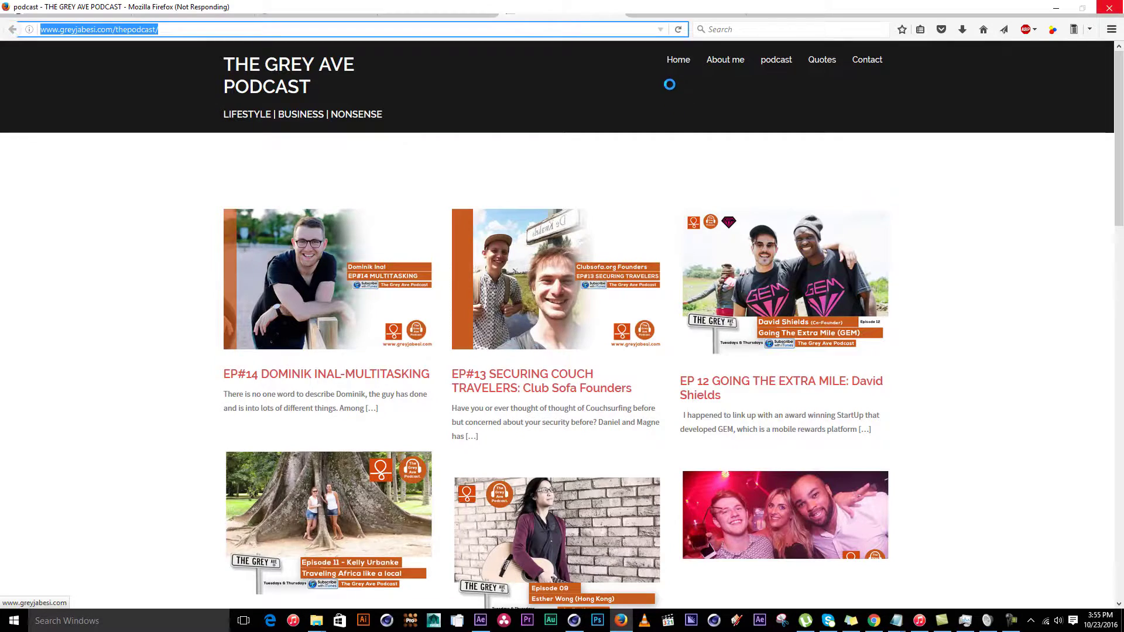
Step: Browse imojimotion.com, then switch to the Shockwaves FX YouTube channel tab
{"action": "scroll", "coordinate": [526, 246], "scroll_direction": "up", "scroll_amount": 3}
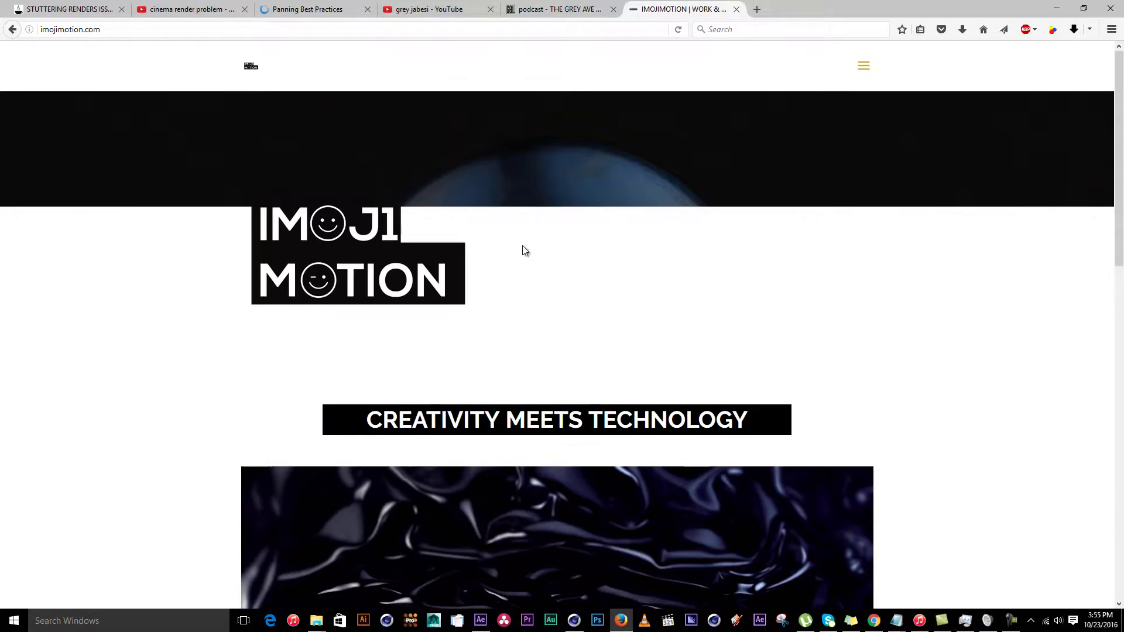
{"action": "scroll", "coordinate": [585, 167], "scroll_direction": "down", "scroll_amount": 10}
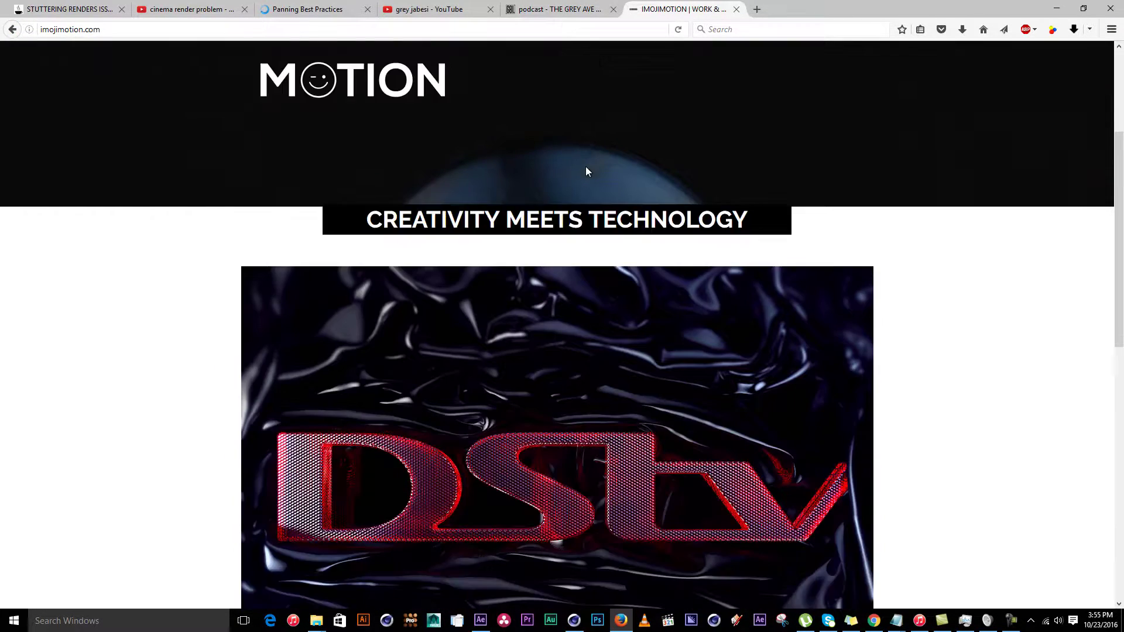
{"action": "scroll", "coordinate": [587, 164], "scroll_direction": "up", "scroll_amount": 7}
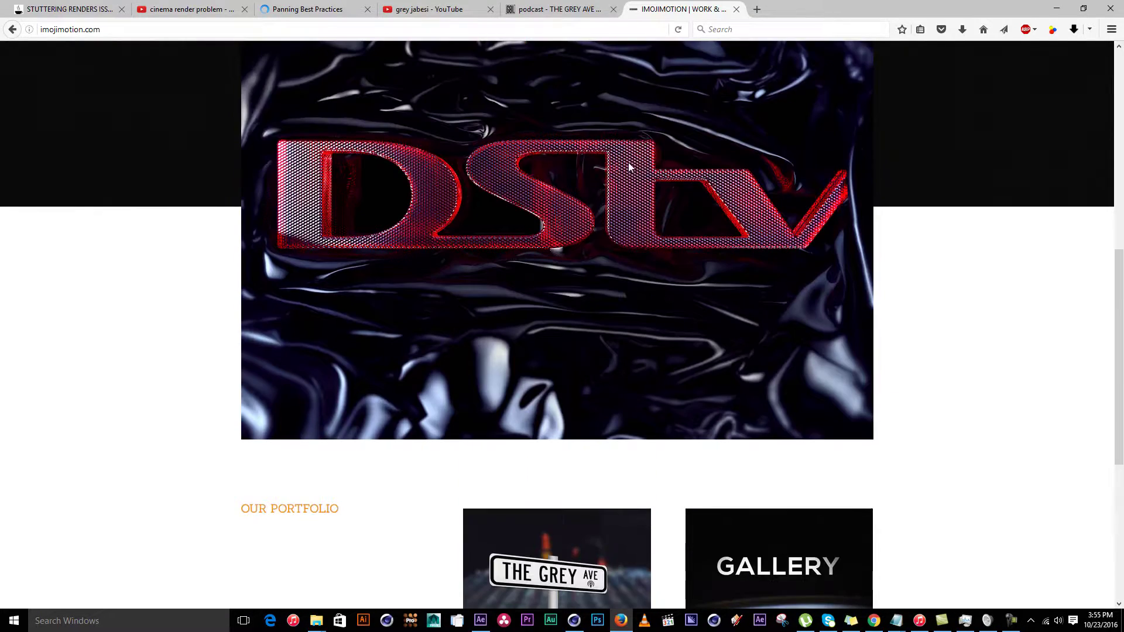
{"action": "scroll", "coordinate": [659, 170], "scroll_direction": "up", "scroll_amount": 3}
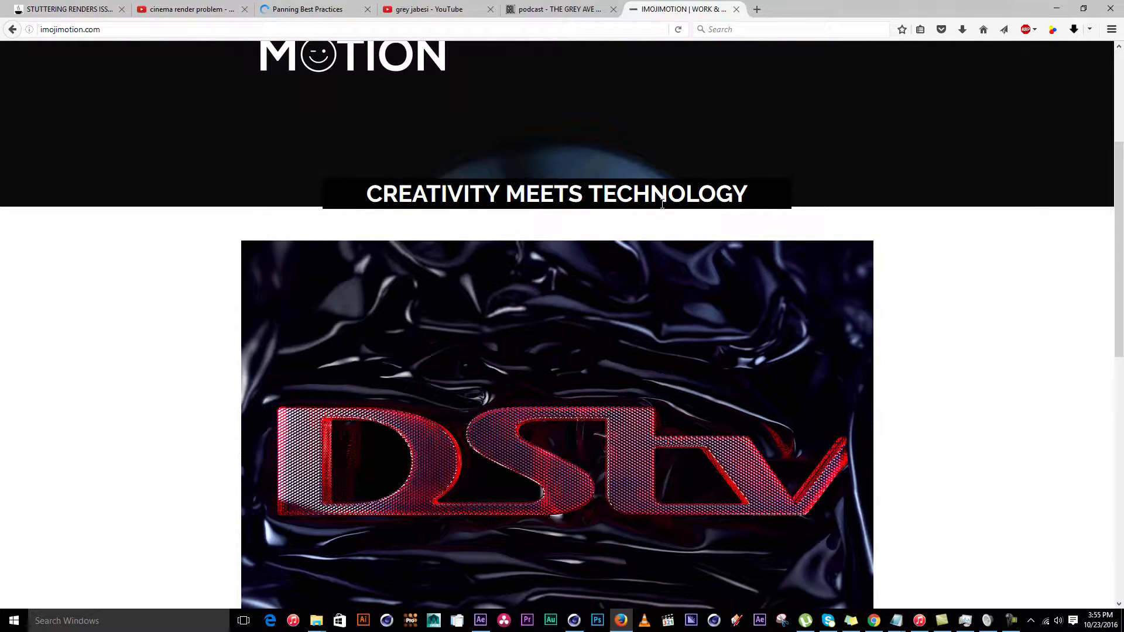
{"action": "scroll", "coordinate": [662, 204], "scroll_direction": "up", "scroll_amount": 4}
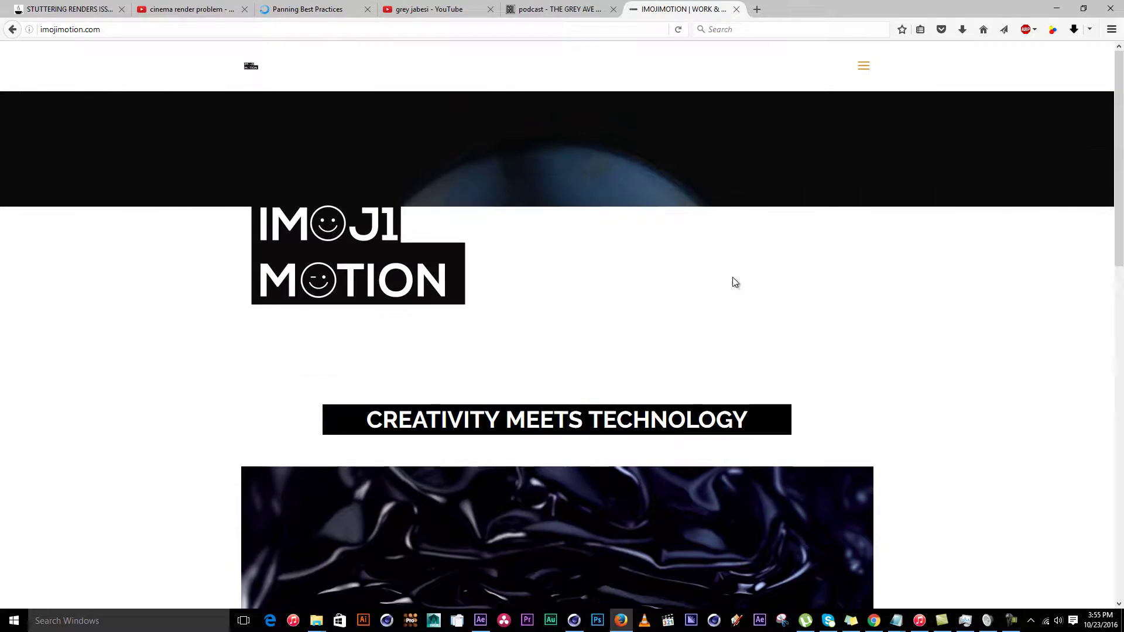
{"action": "left_click", "coordinate": [335, 7]}
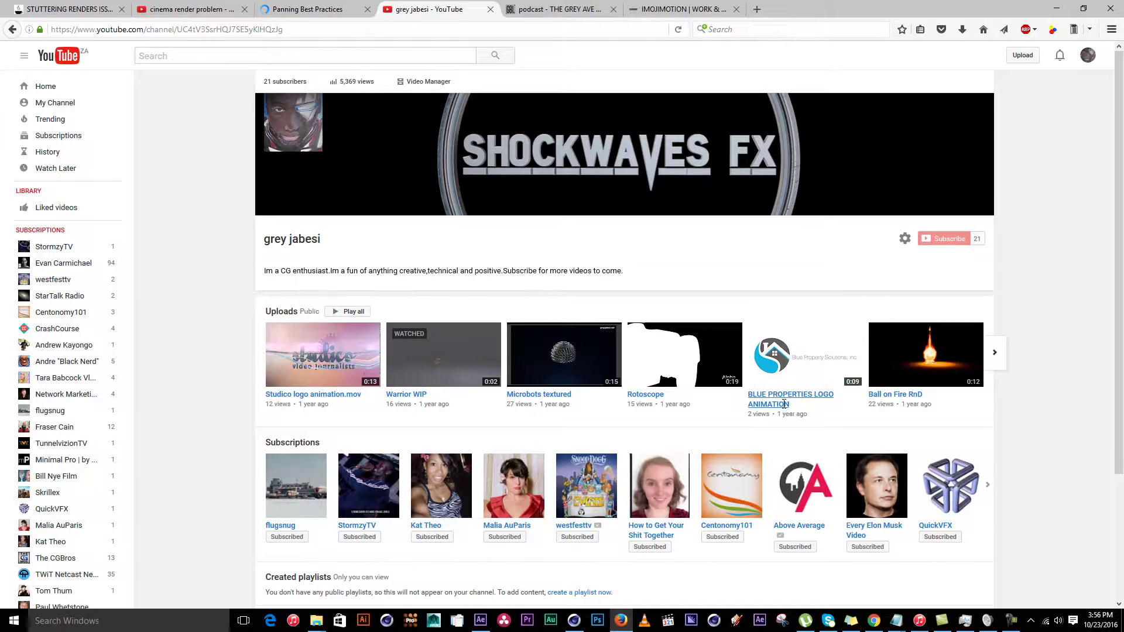
Step: Glance over the Shockwaves FX uploads, then switch to RED's frame rate and shutter angle section
{"action": "scroll", "coordinate": [585, 322], "scroll_direction": "down", "scroll_amount": 5}
{"action": "scroll", "coordinate": [380, 205], "scroll_direction": "up", "scroll_amount": 5}
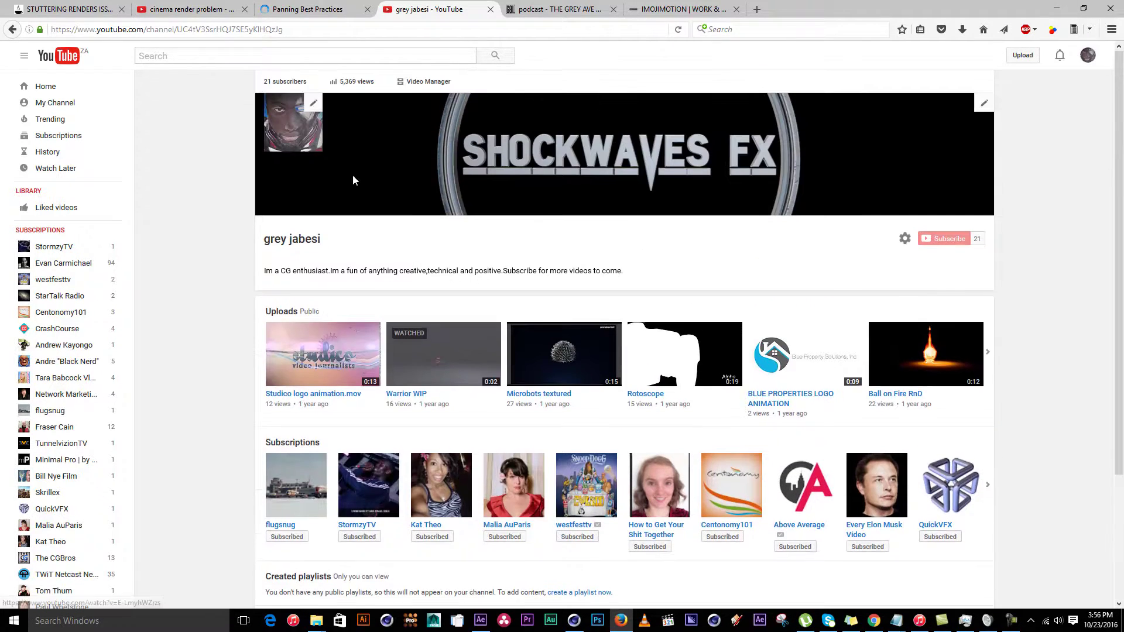
{"action": "left_click", "coordinate": [316, 9]}
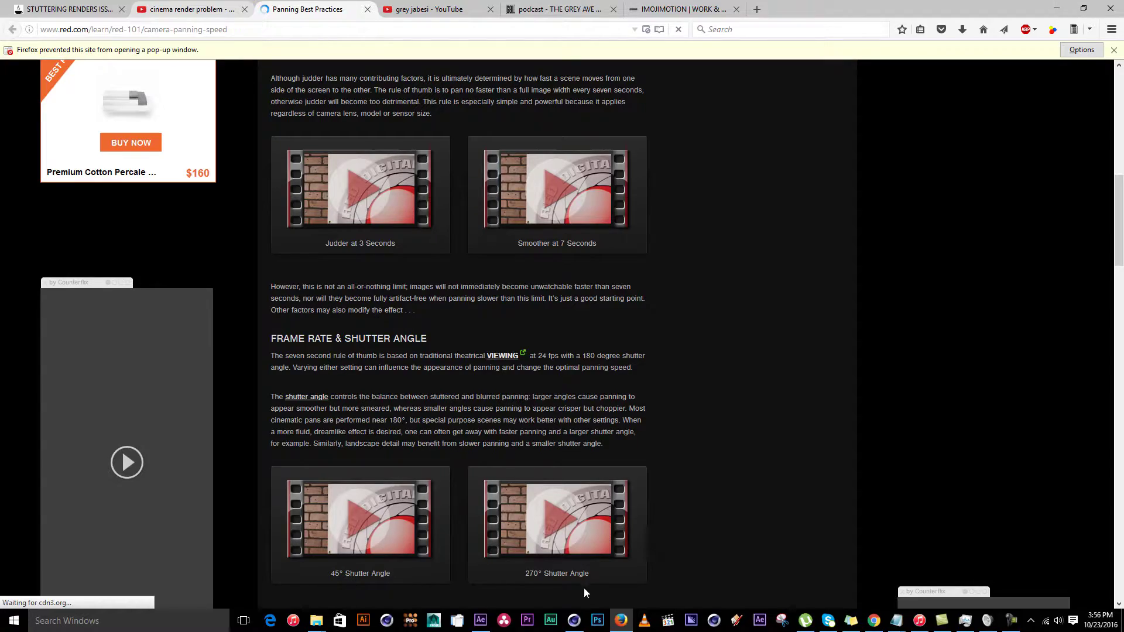
Step: Restore Cinema 4D showing the Bazaruto camera's Physical settings at a 360° shutter angle
{"action": "left_click", "coordinate": [574, 621]}
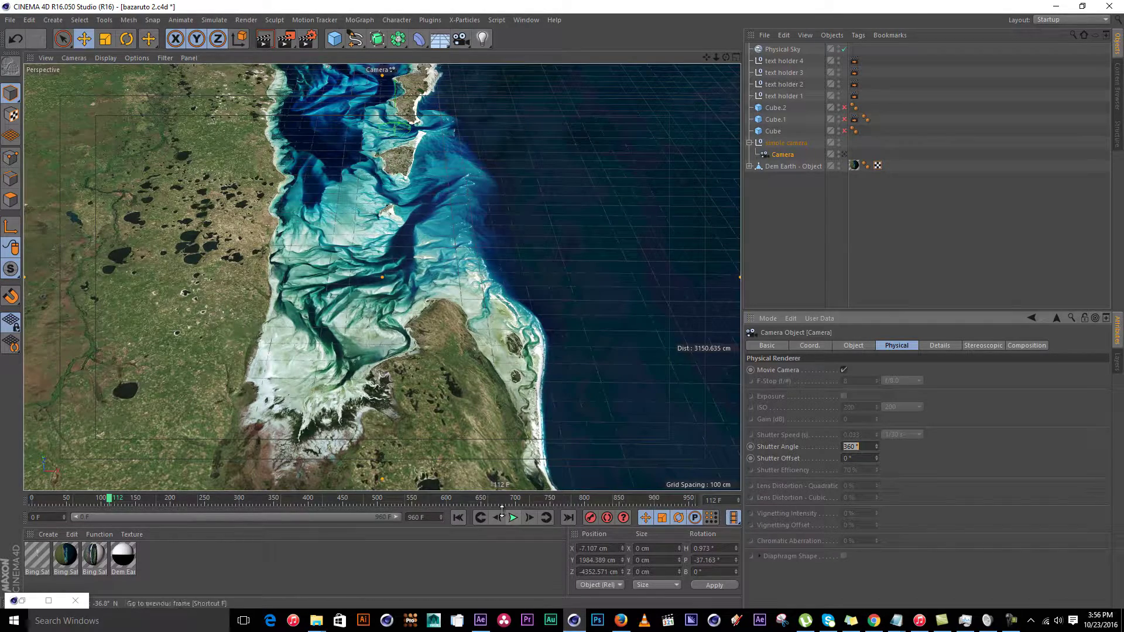